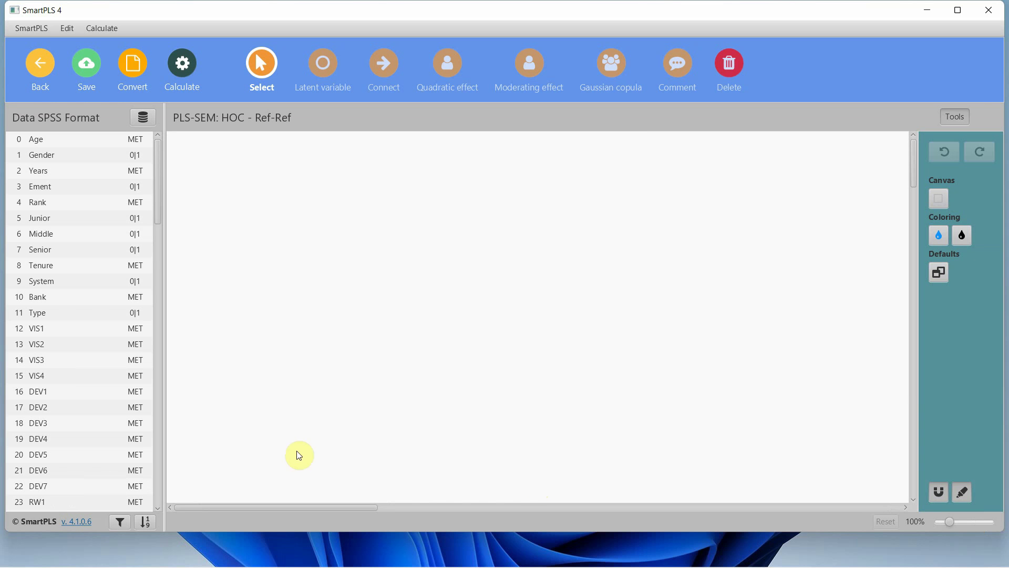
- Select indicators REL1 through RES4 in the indicator list
{"action": "scroll", "coordinate": [63, 372], "scroll_direction": "down", "scroll_amount": 3}
{"action": "scroll", "coordinate": [63, 372], "scroll_direction": "down", "scroll_amount": 9}
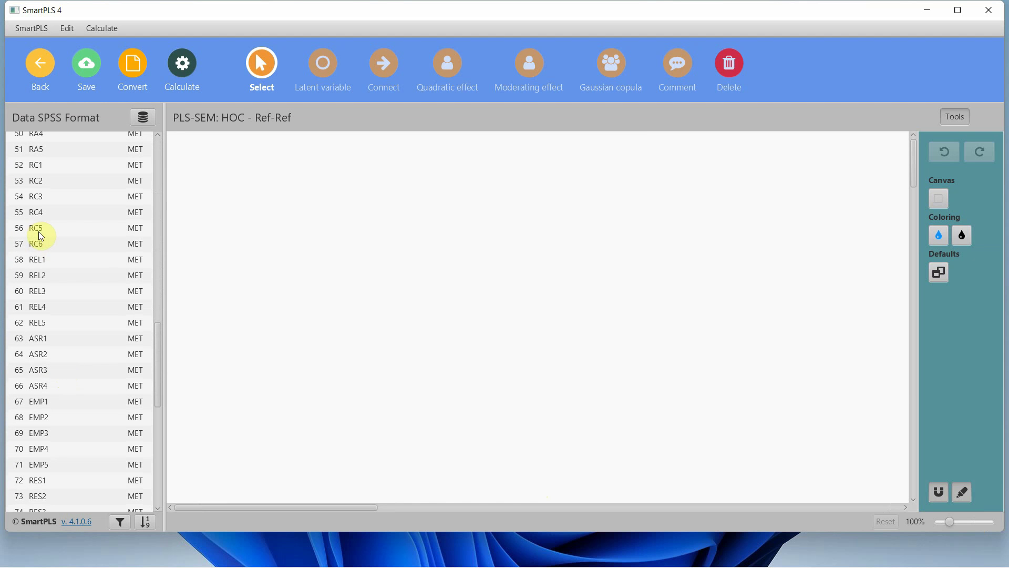
{"action": "left_click", "coordinate": [44, 254]}
{"action": "key", "text": "shift+Down"}
{"action": "key", "text": "shift+Down"}
{"action": "key", "text": "shift+Down"}
{"action": "key", "text": "shift+Down"}
{"action": "key", "text": "shift+Down"}
{"action": "key", "text": "shift+Down"}
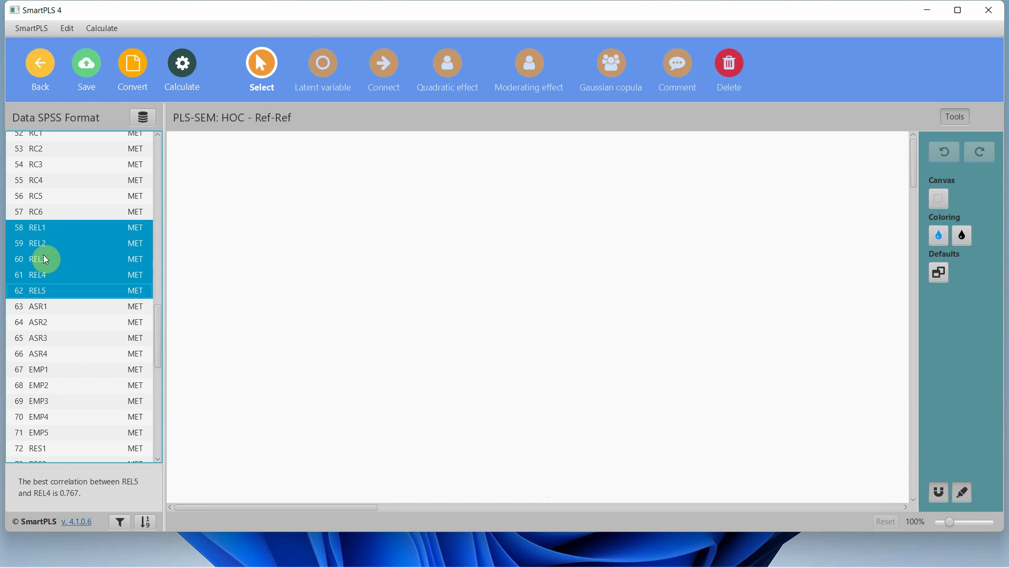
{"action": "key", "text": "shift+Down"}
{"action": "key", "text": "shift+Down"}
{"action": "key", "text": "shift+Down"}
{"action": "key", "text": "shift+Down"}
{"action": "key", "text": "shift+Down"}
{"action": "key", "text": "shift+Down"}
{"action": "key", "text": "shift+Down"}
{"action": "key", "text": "shift+Down"}
{"action": "key", "text": "shift+Down"}
{"action": "key", "text": "shift+Down"}
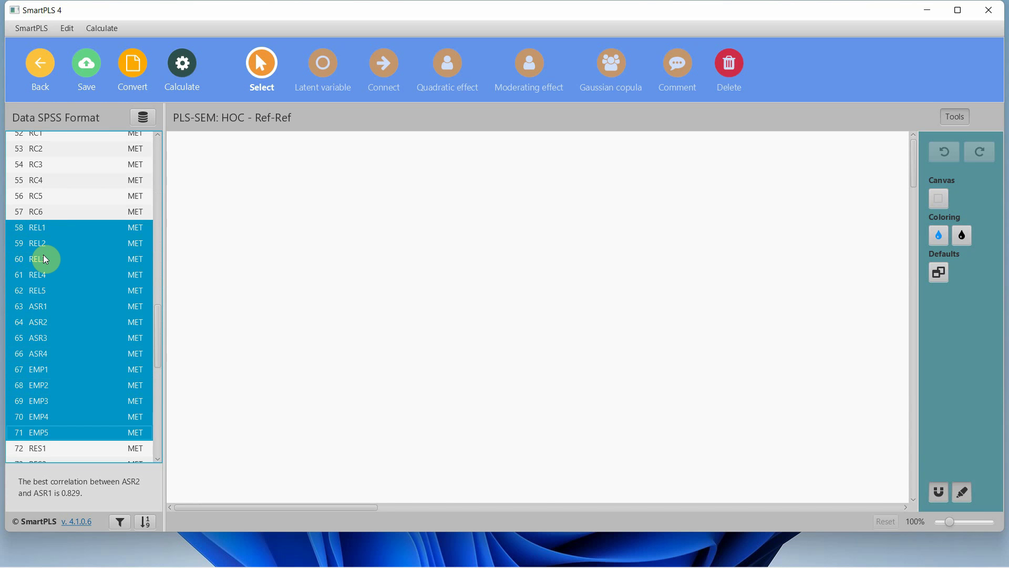
{"action": "key", "text": "shift+Down"}
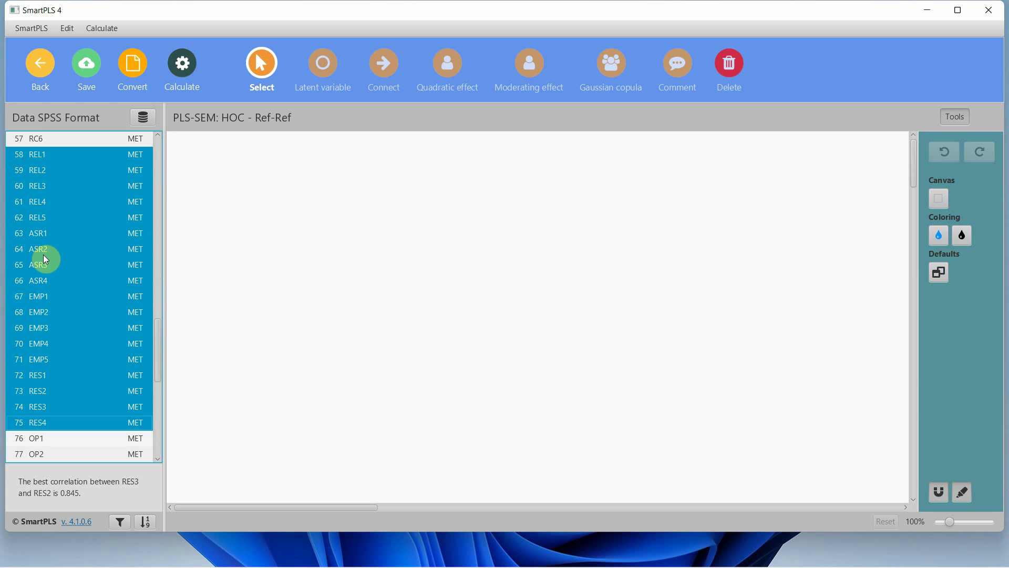
- Drop the selected indicators onto the canvas as one ISQ construct
{"action": "scroll", "coordinate": [74, 346], "scroll_direction": "down", "scroll_amount": 4}
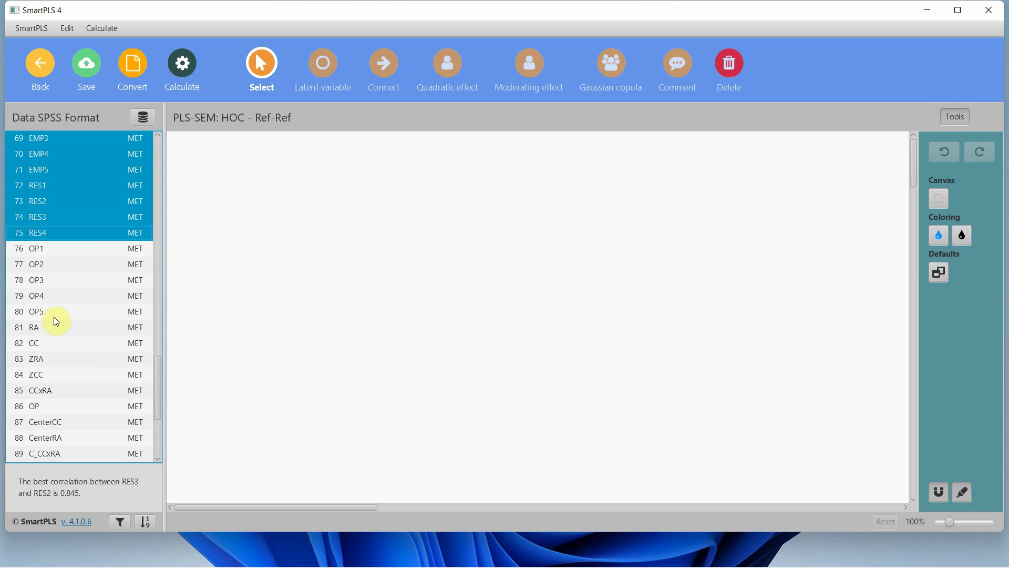
{"action": "scroll", "coordinate": [59, 226], "scroll_direction": "up", "scroll_amount": 12}
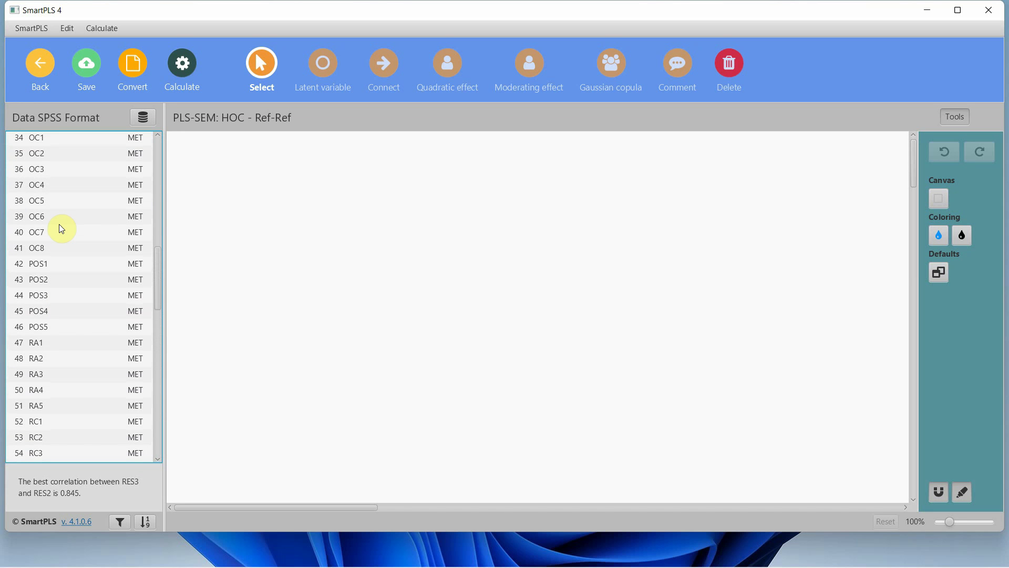
{"action": "scroll", "coordinate": [52, 252], "scroll_direction": "up", "scroll_amount": 2}
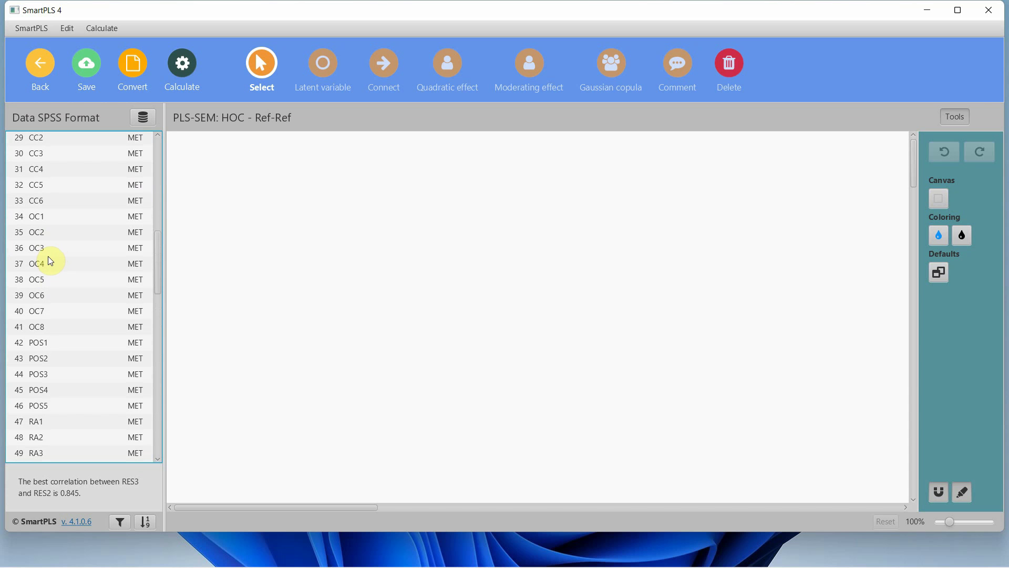
{"action": "scroll", "coordinate": [49, 256], "scroll_direction": "down", "scroll_amount": 6}
{"action": "scroll", "coordinate": [49, 256], "scroll_direction": "up", "scroll_amount": 3}
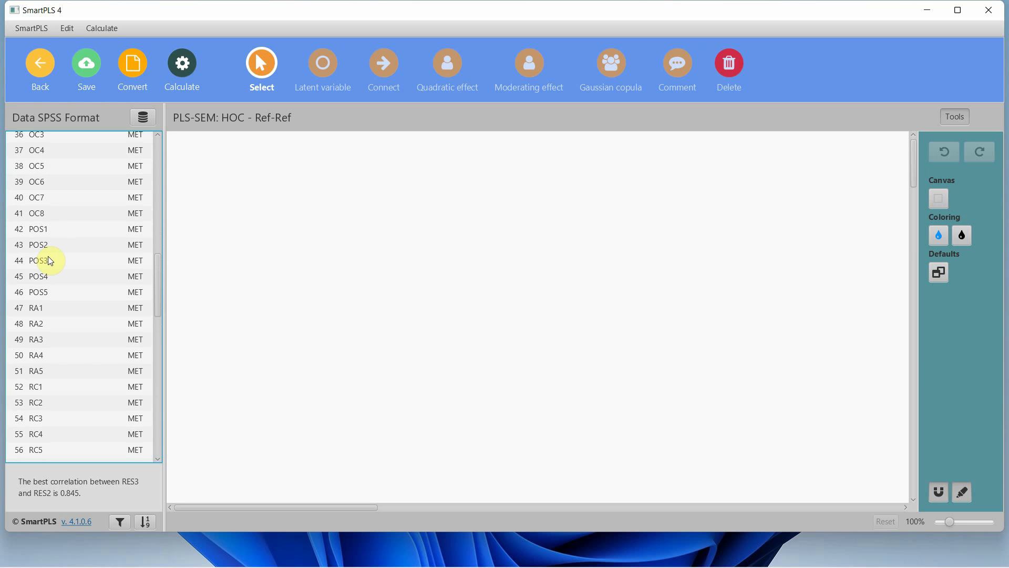
{"action": "scroll", "coordinate": [48, 257], "scroll_direction": "down", "scroll_amount": 6}
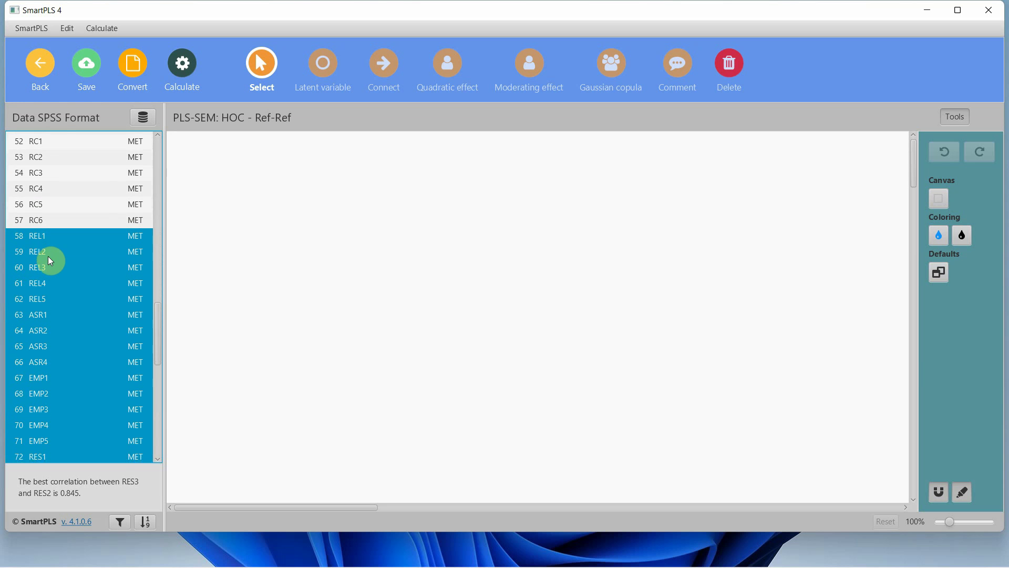
{"action": "left_click_drag", "start_coordinate": [48, 257], "coordinate": [48, 257]}
{"action": "scroll", "coordinate": [48, 257], "scroll_direction": "down", "scroll_amount": 2}
{"action": "scroll", "coordinate": [48, 257], "scroll_direction": "up", "scroll_amount": 1}
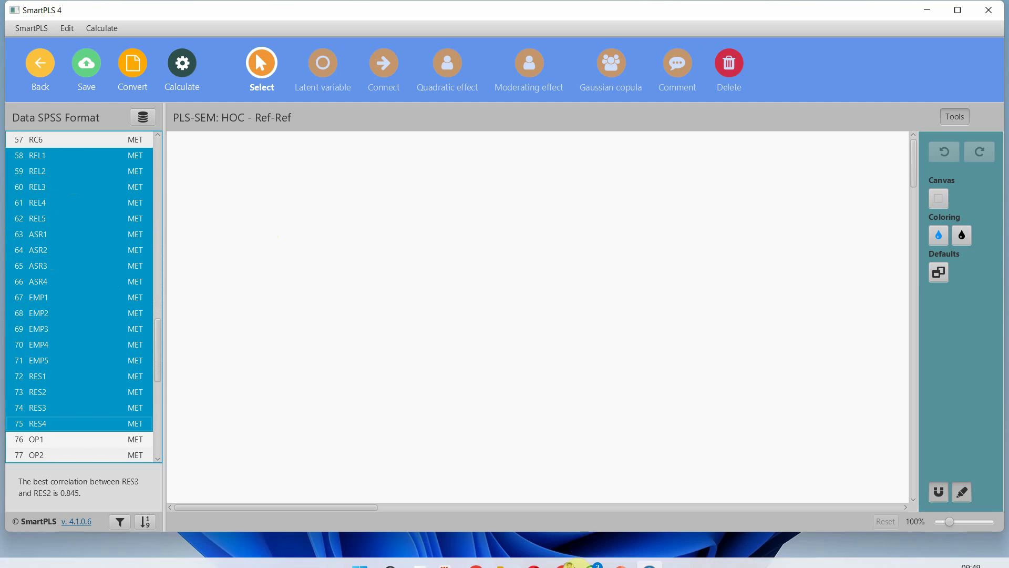
{"action": "mouse_move", "coordinate": [643, 564]}
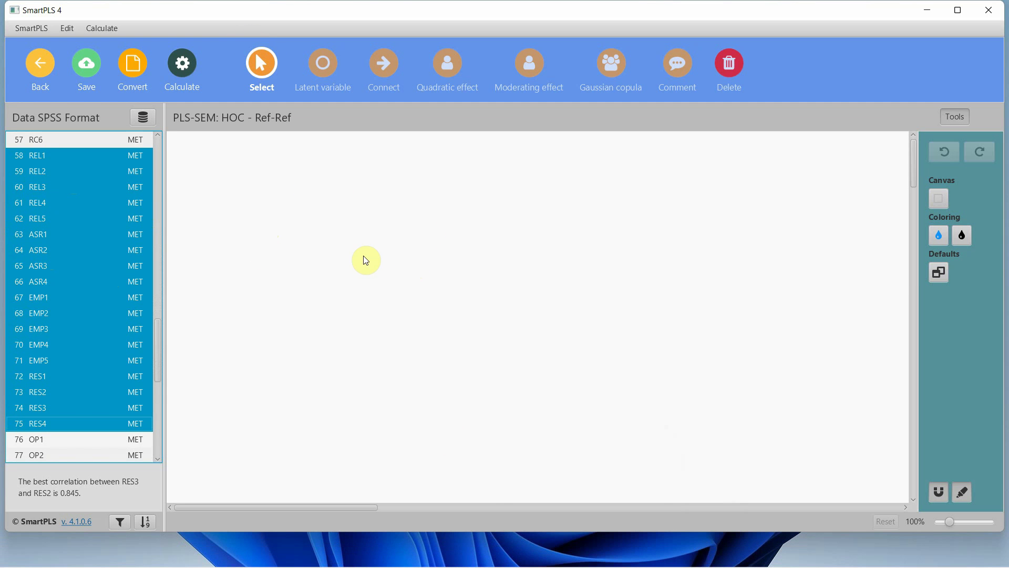
{"action": "left_click_drag", "start_coordinate": [27, 154], "coordinate": [76, 161]}
{"action": "left_click_drag", "start_coordinate": [121, 299], "coordinate": [532, 279]}
- Place all selected indicators on the canvas as one construct and rename it
{"action": "left_click_drag", "start_coordinate": [102, 172], "coordinate": [102, 173]}
{"action": "left_click_drag", "start_coordinate": [83, 261], "coordinate": [313, 304]}
{"action": "key", "text": "ctrl+a"}
{"action": "type", "text": "Re"}
{"action": "key", "text": "Escape"}
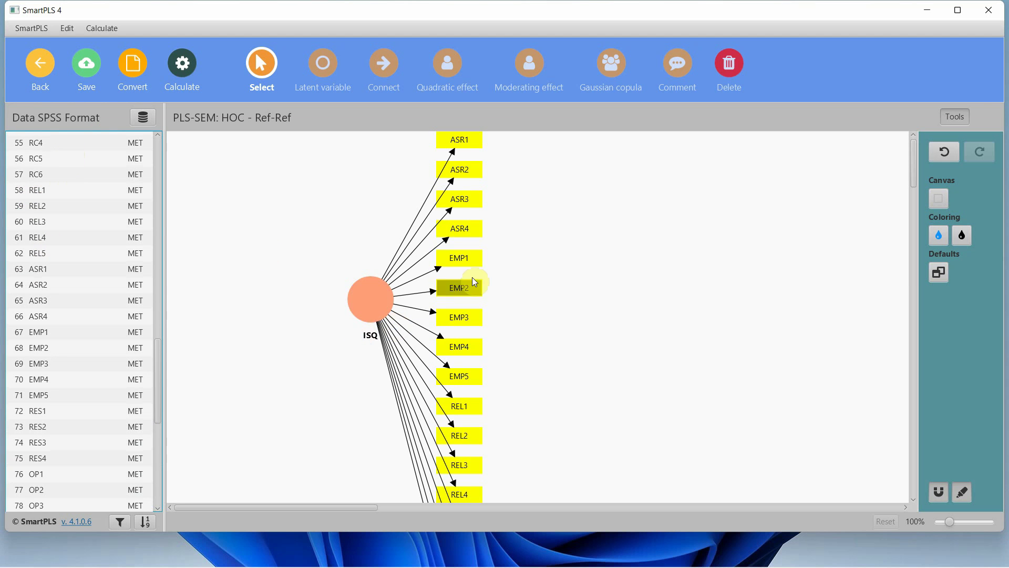
- Delete the ISQ construct and its indicators, then select REL1–REL5
{"action": "left_click", "coordinate": [368, 289]}
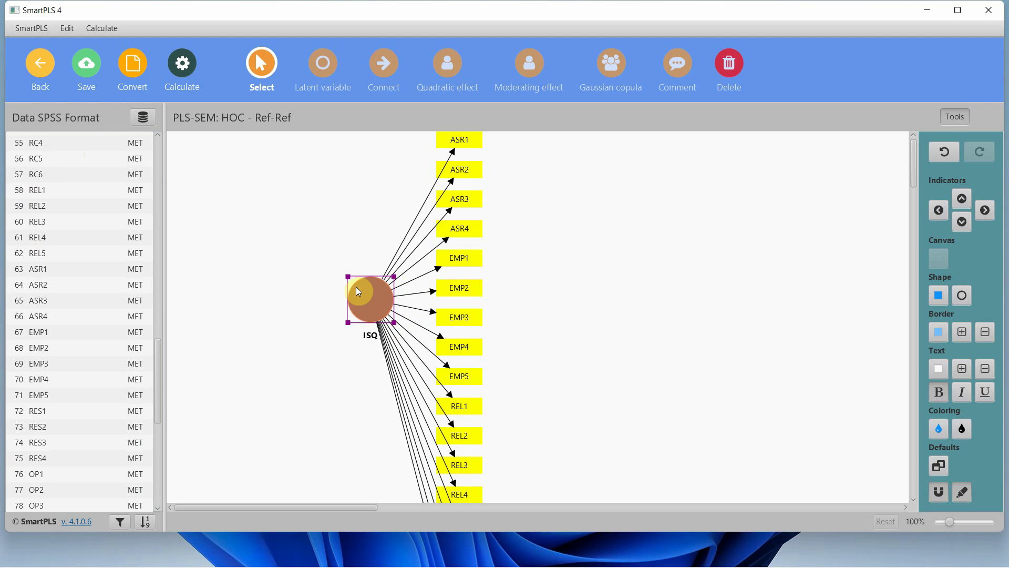
{"action": "key", "text": "Delete"}
{"action": "left_click", "coordinate": [37, 190]}
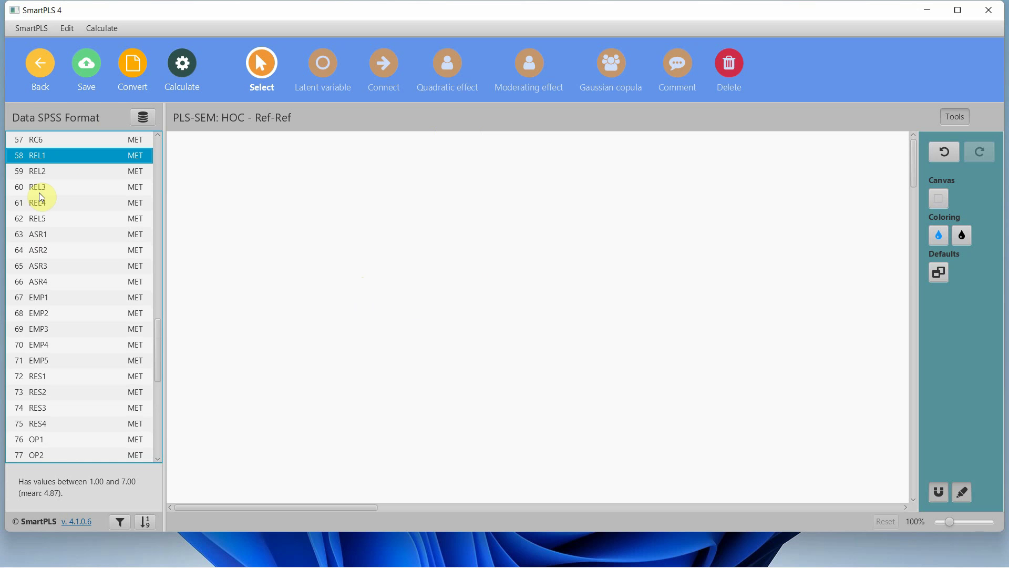
{"action": "key", "text": "shift+Down"}
{"action": "key", "text": "shift+Down"}
{"action": "key", "text": "shift+Down"}
{"action": "key", "text": "shift+Down"}
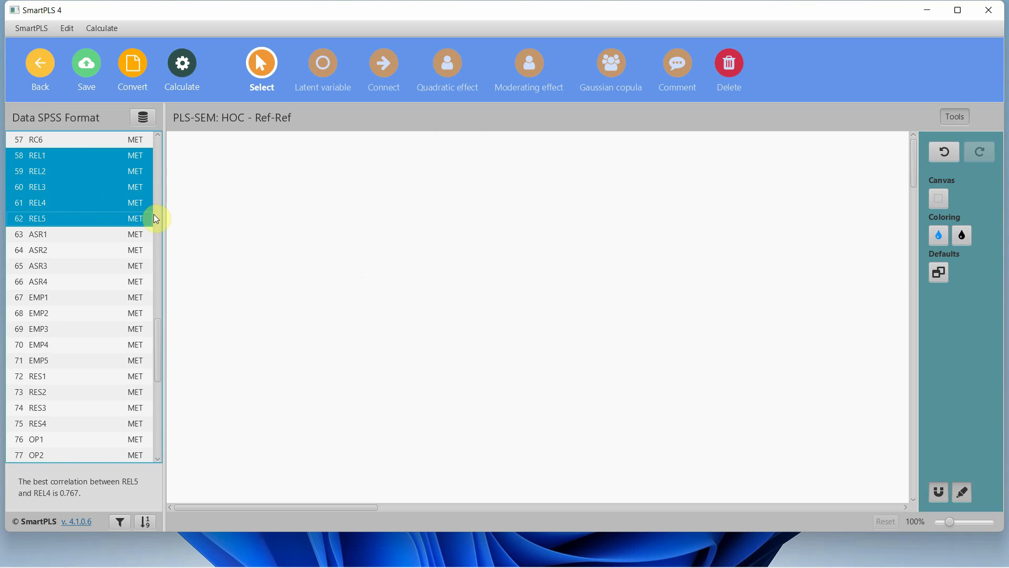
- Create the REL construct from REL1–REL5 and the ASR construct from ASR1–ASR4
{"action": "left_click_drag", "start_coordinate": [79, 197], "coordinate": [281, 194]}
{"action": "key", "text": "Escape"}
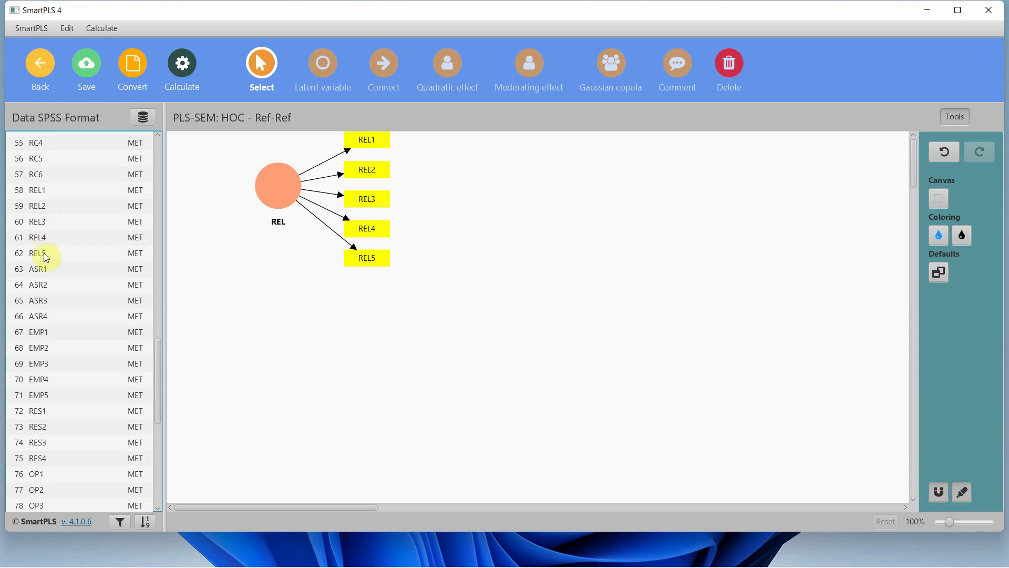
{"action": "left_click", "coordinate": [47, 269]}
{"action": "key", "text": "shift+Down"}
{"action": "key", "text": "shift+Down"}
{"action": "key", "text": "shift+Down"}
{"action": "left_click_drag", "start_coordinate": [54, 270], "coordinate": [263, 310]}
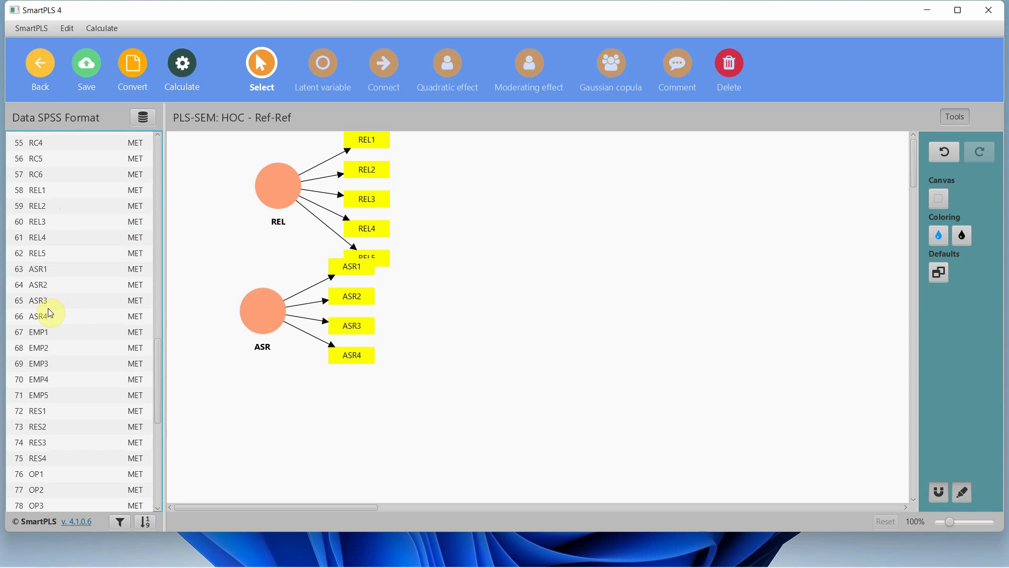
- Create the EMP construct from EMP1–EMP5 and the RES construct from RES1–RES4
{"action": "left_click", "coordinate": [37, 334]}
{"action": "key", "text": "shift+Down"}
{"action": "key", "text": "shift+Down"}
{"action": "key", "text": "shift+Down"}
{"action": "key", "text": "shift+Down"}
{"action": "key", "text": "shift+Down"}
{"action": "key", "text": "shift+Up"}
{"action": "left_click_drag", "start_coordinate": [40, 341], "coordinate": [268, 381]}
{"action": "left_click", "coordinate": [50, 416]}
{"action": "key", "text": "shift+Down"}
{"action": "key", "text": "shift+Down"}
{"action": "key", "text": "shift+Down"}
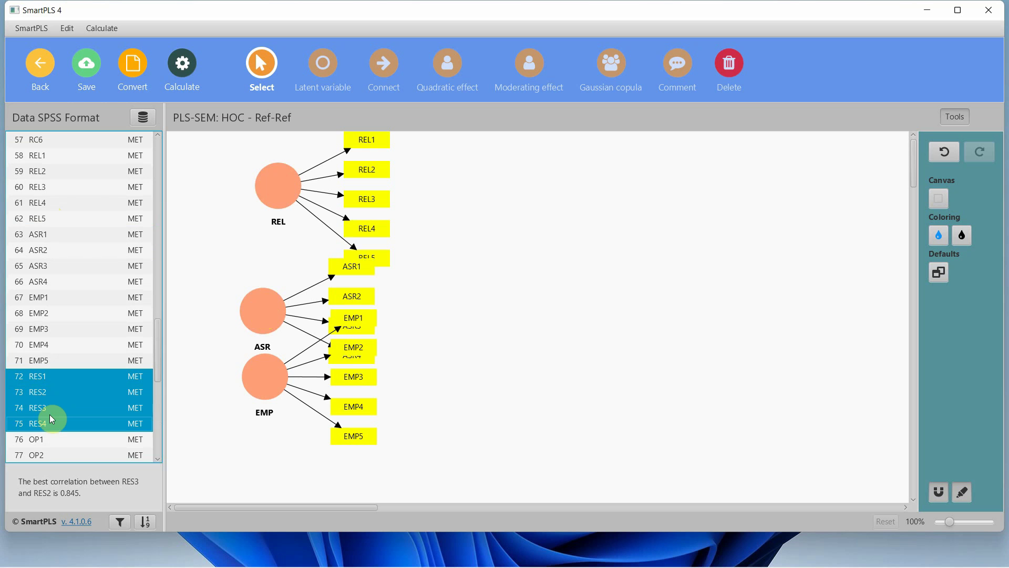
{"action": "left_click_drag", "start_coordinate": [53, 400], "coordinate": [264, 462]}
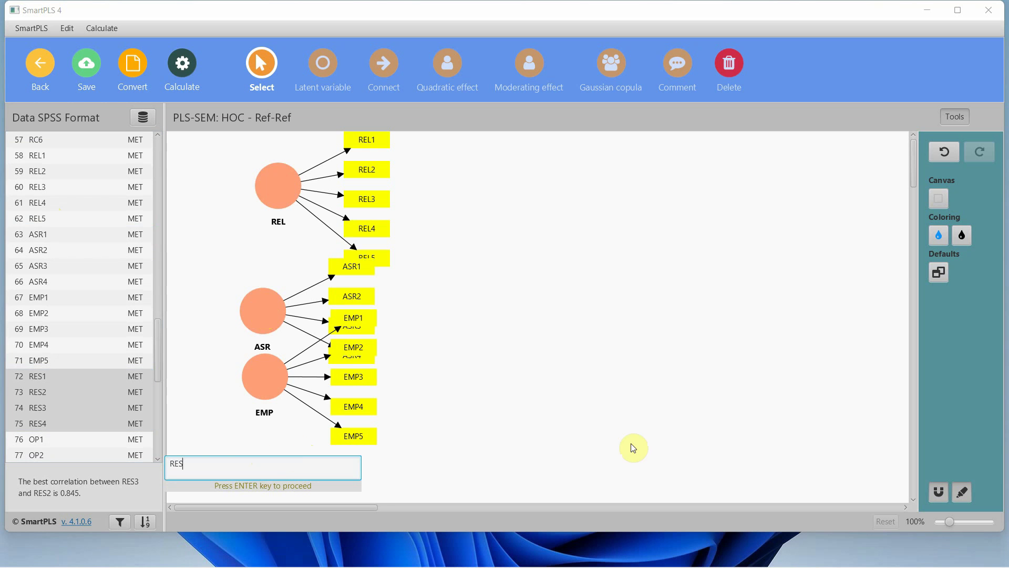
{"action": "key", "text": "Return"}
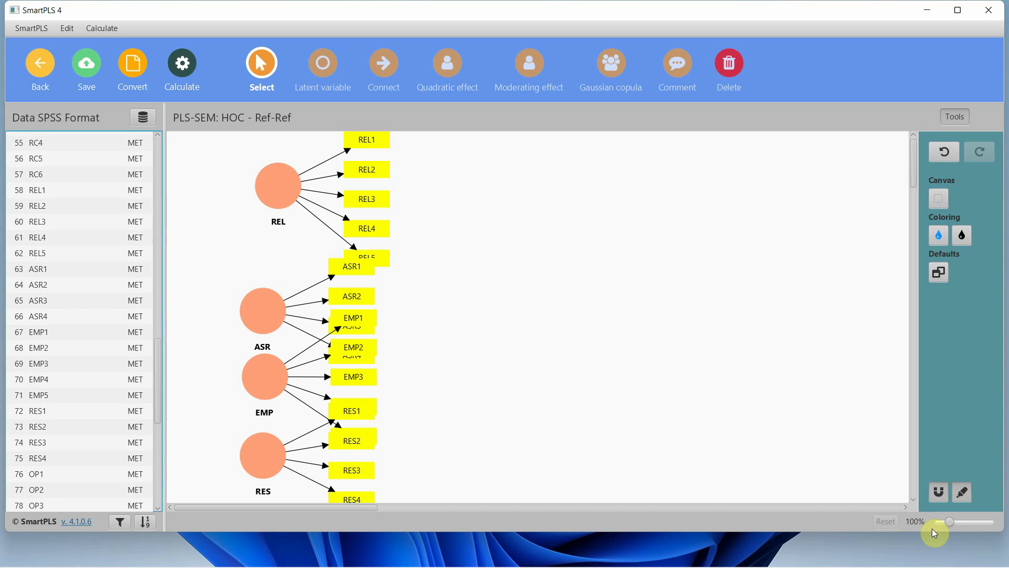
- Zoom the diagram to 74%, maximize the window, and put all indicators left of their constructs
{"action": "left_click_drag", "start_coordinate": [949, 522], "coordinate": [945, 522]}
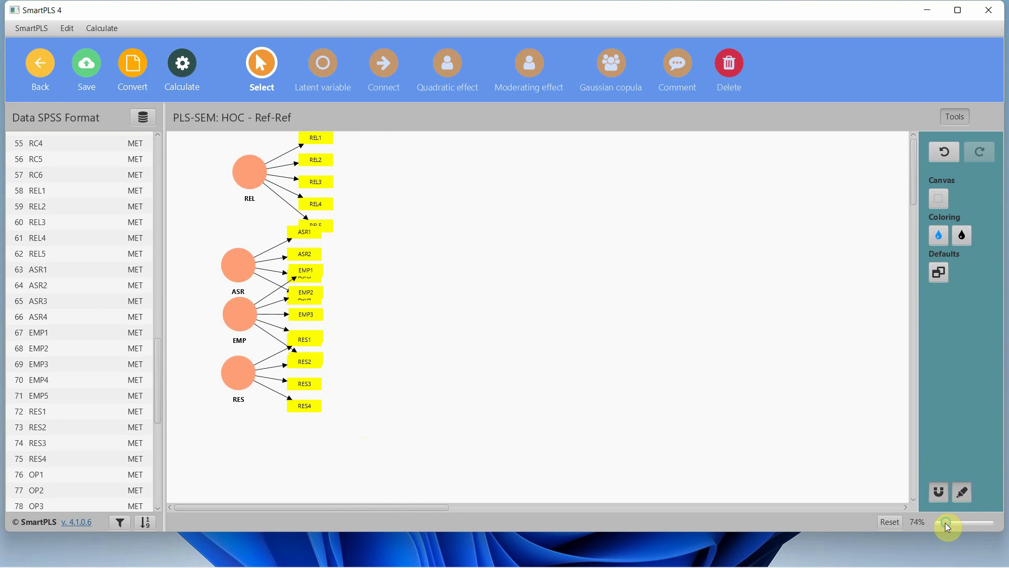
{"action": "left_click", "coordinate": [959, 10]}
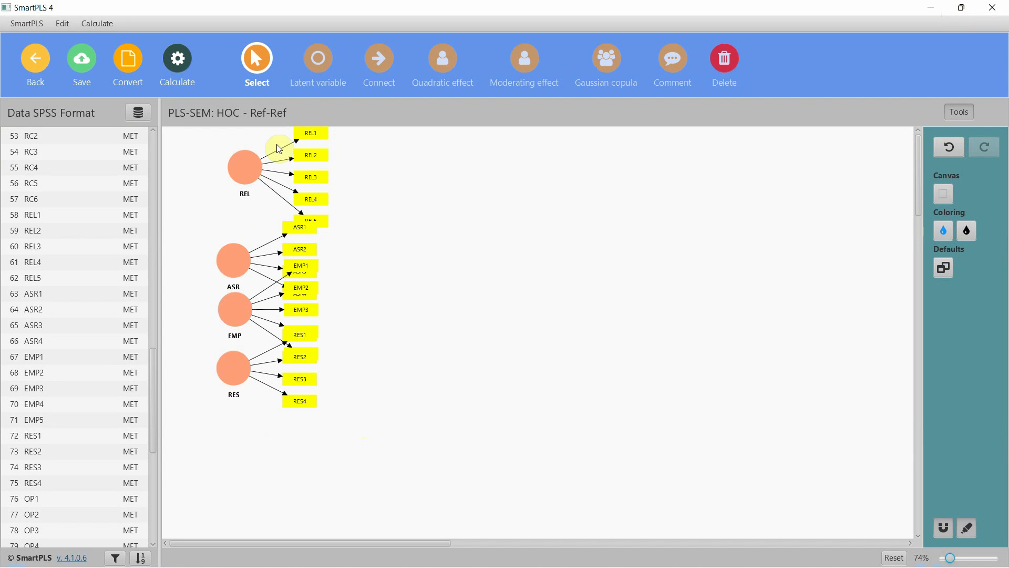
{"action": "left_click_drag", "start_coordinate": [194, 142], "coordinate": [465, 540]}
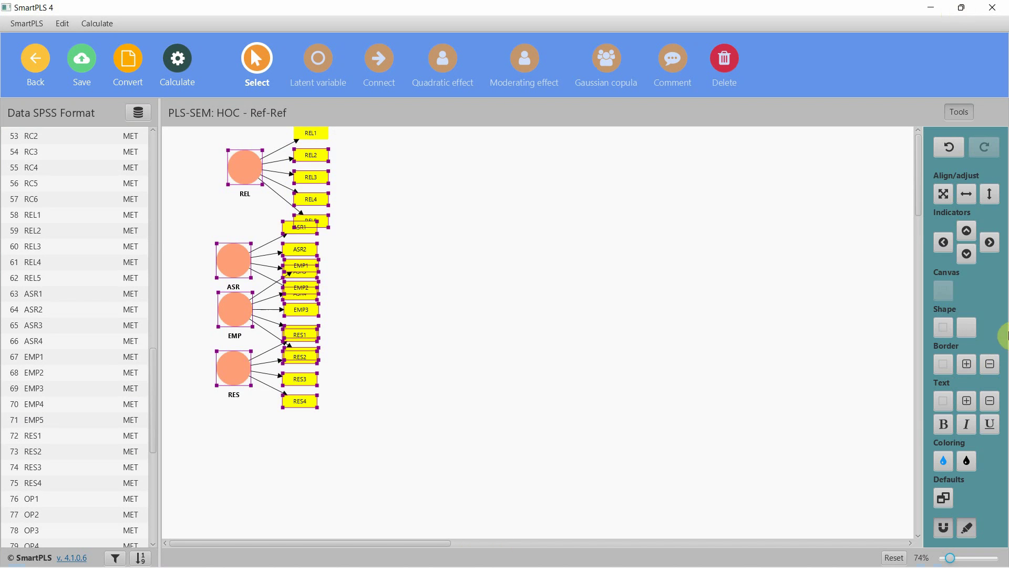
{"action": "left_click", "coordinate": [943, 242]}
{"action": "left_click", "coordinate": [641, 211]}
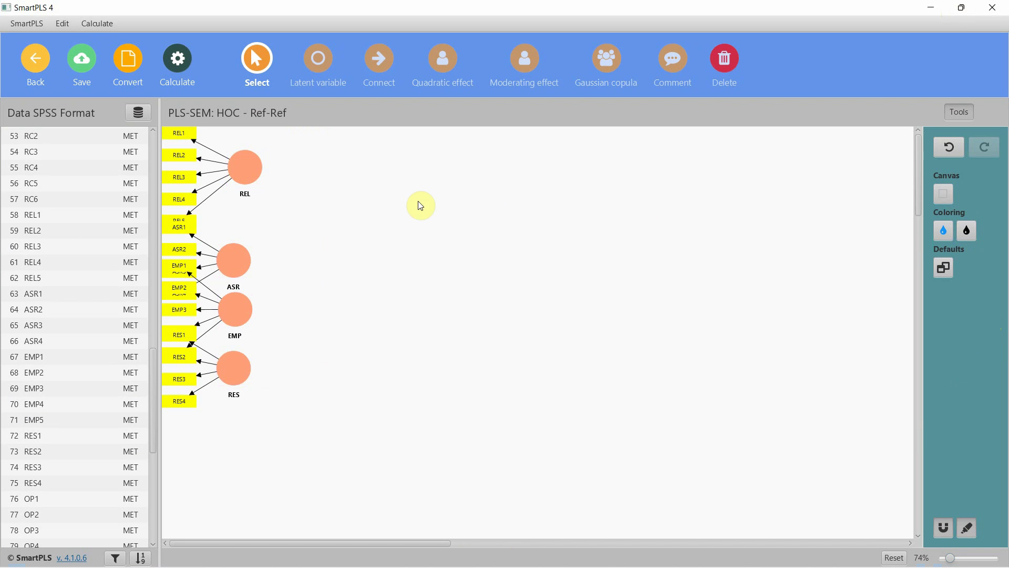
- Arrange RES, EMP, ASR and REL into an aligned vertical column
{"action": "left_click_drag", "start_coordinate": [238, 372], "coordinate": [280, 463]}
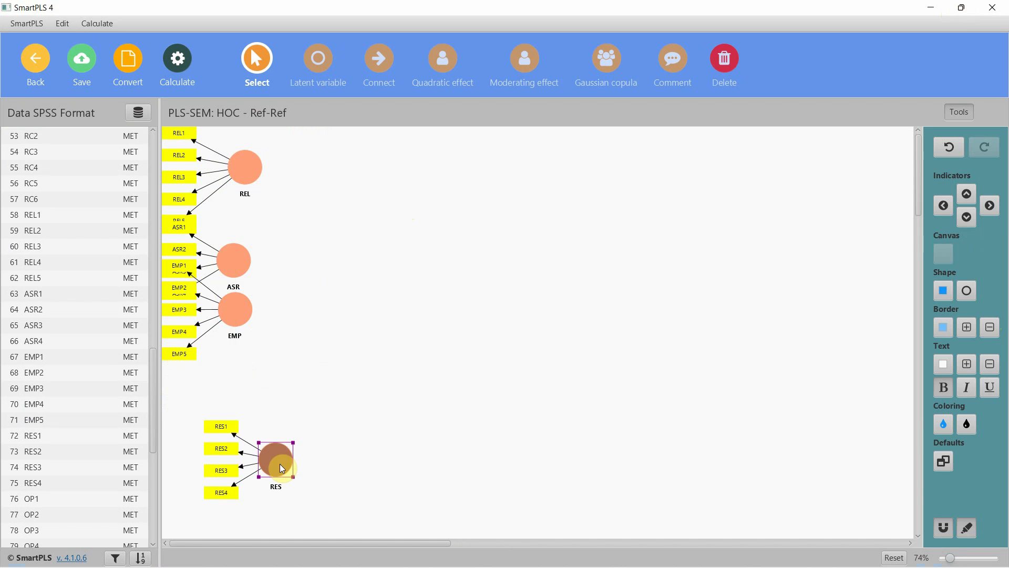
{"action": "left_click_drag", "start_coordinate": [244, 311], "coordinate": [282, 357]}
{"action": "left_click_drag", "start_coordinate": [234, 261], "coordinate": [276, 248]}
{"action": "left_click_drag", "start_coordinate": [321, 178], "coordinate": [225, 500]}
{"action": "left_click_drag", "start_coordinate": [290, 476], "coordinate": [285, 506]}
{"action": "left_click", "coordinate": [371, 402]}
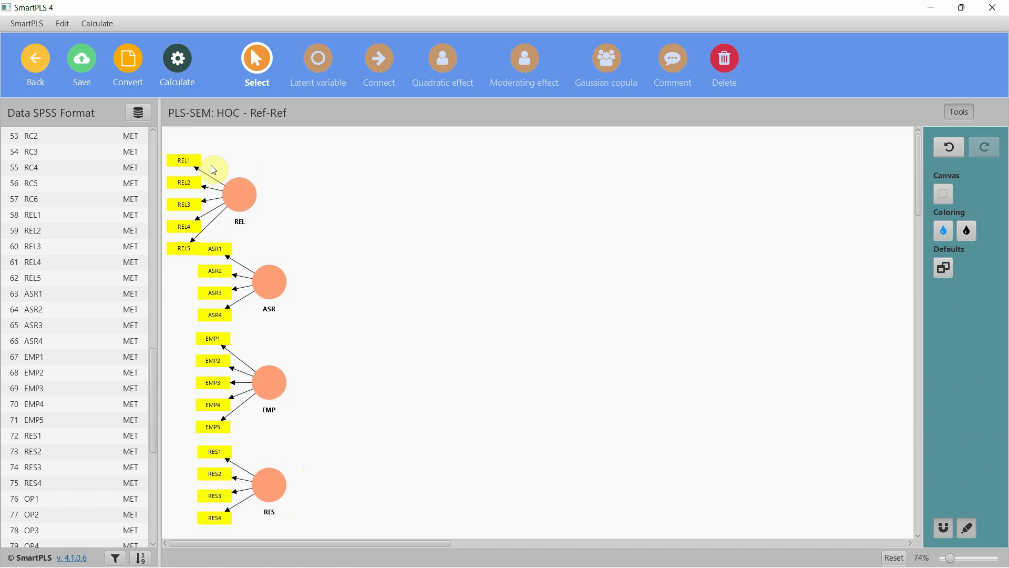
{"action": "left_click", "coordinate": [237, 191]}
{"action": "left_click_drag", "start_coordinate": [237, 191], "coordinate": [268, 167]}
{"action": "left_click", "coordinate": [399, 307]}
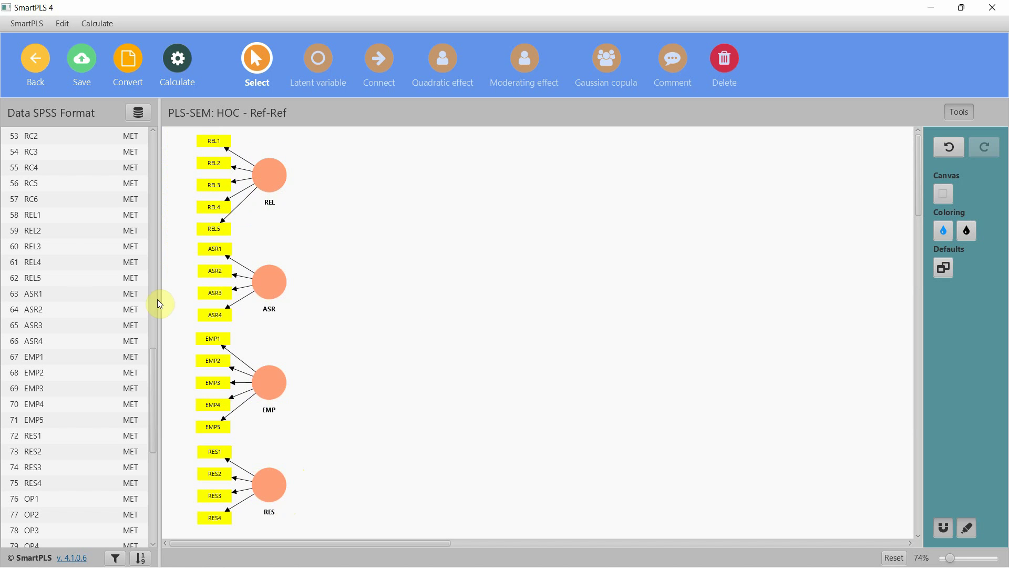
- Create the OC construct from OC1–OC8 with its indicators in a row above it
{"action": "scroll", "coordinate": [75, 255], "scroll_direction": "up", "scroll_amount": 9}
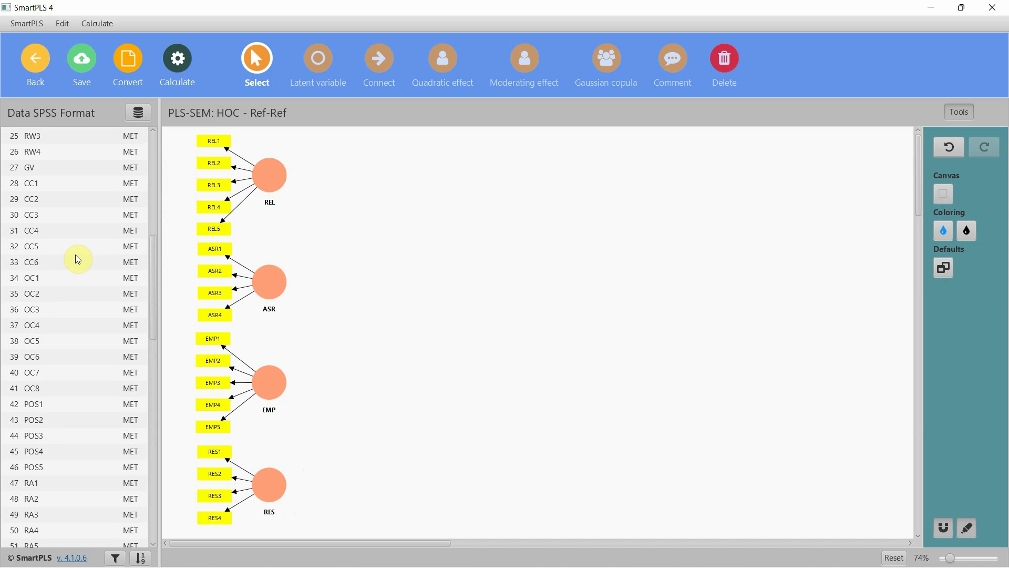
{"action": "left_click_drag", "start_coordinate": [41, 278], "coordinate": [527, 270]}
{"action": "key", "text": "Return"}
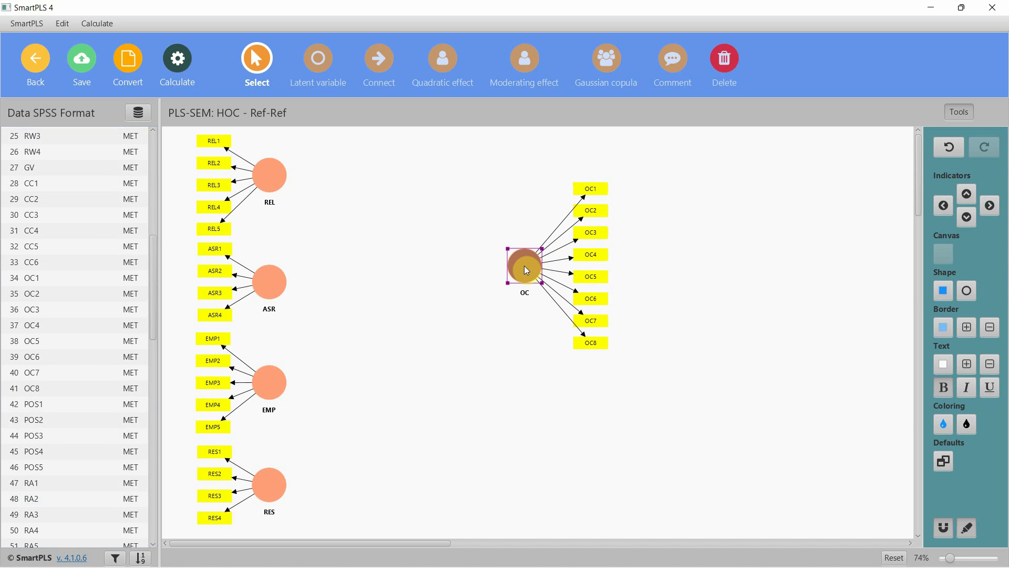
{"action": "left_click", "coordinate": [967, 194]}
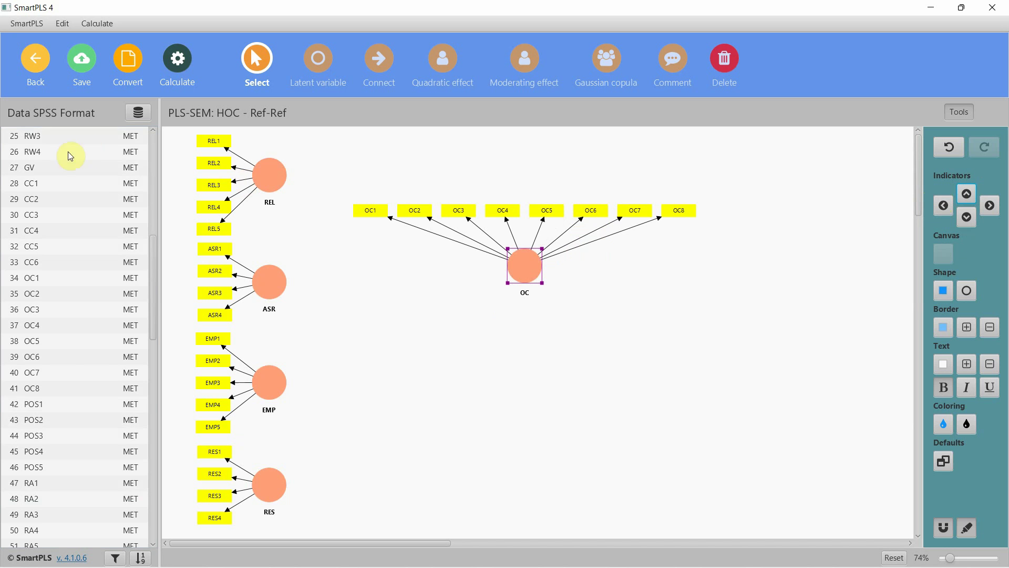
- Select indicators OP1 through OP5 in the indicator list
{"action": "scroll", "coordinate": [66, 331], "scroll_direction": "down", "scroll_amount": 10}
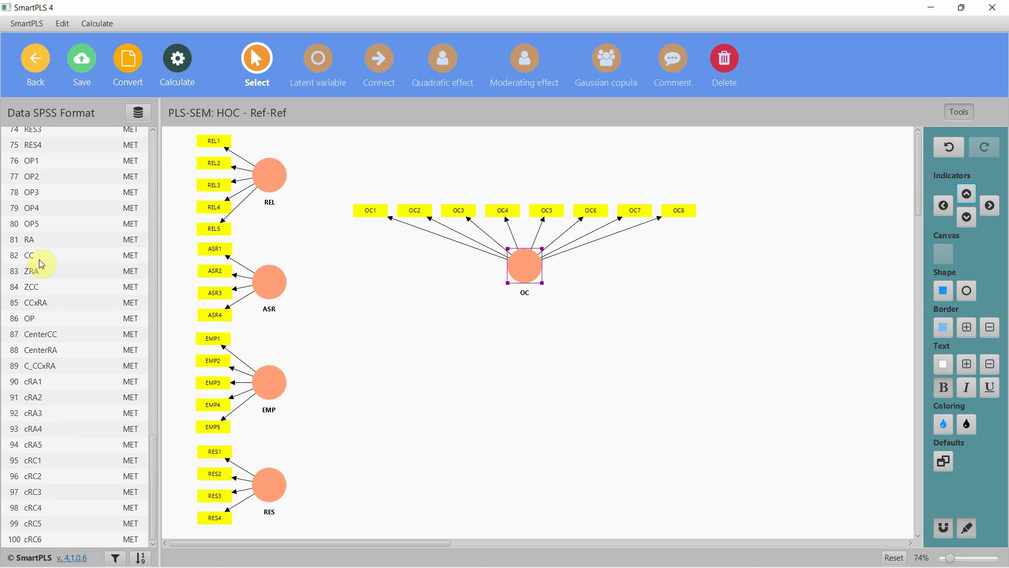
{"action": "scroll", "coordinate": [57, 298], "scroll_direction": "up", "scroll_amount": 2}
{"action": "left_click", "coordinate": [45, 352]}
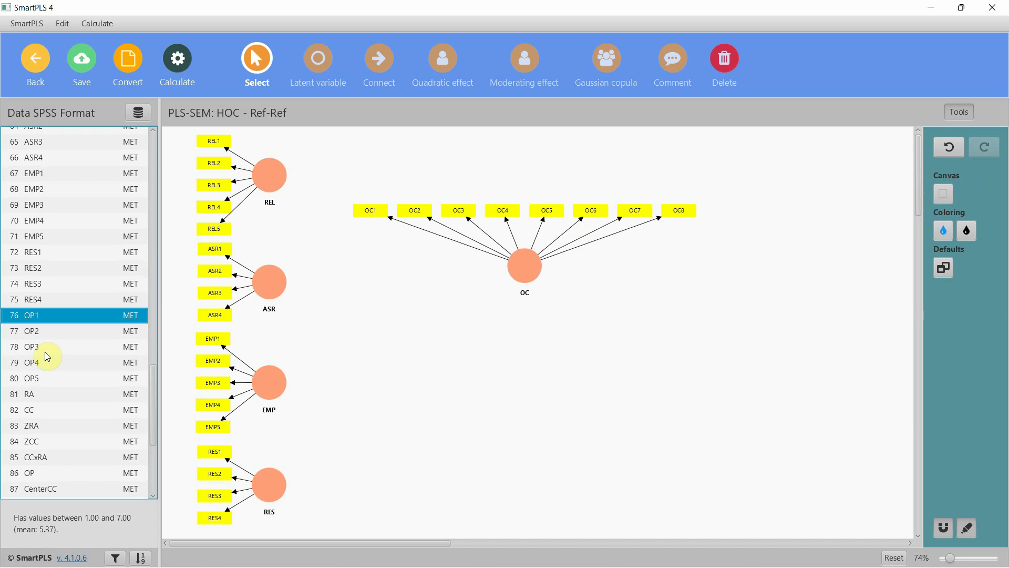
{"action": "key", "text": "shift+Down"}
{"action": "key", "text": "shift+Down"}
{"action": "key", "text": "shift+Down"}
{"action": "key", "text": "shift+Down"}
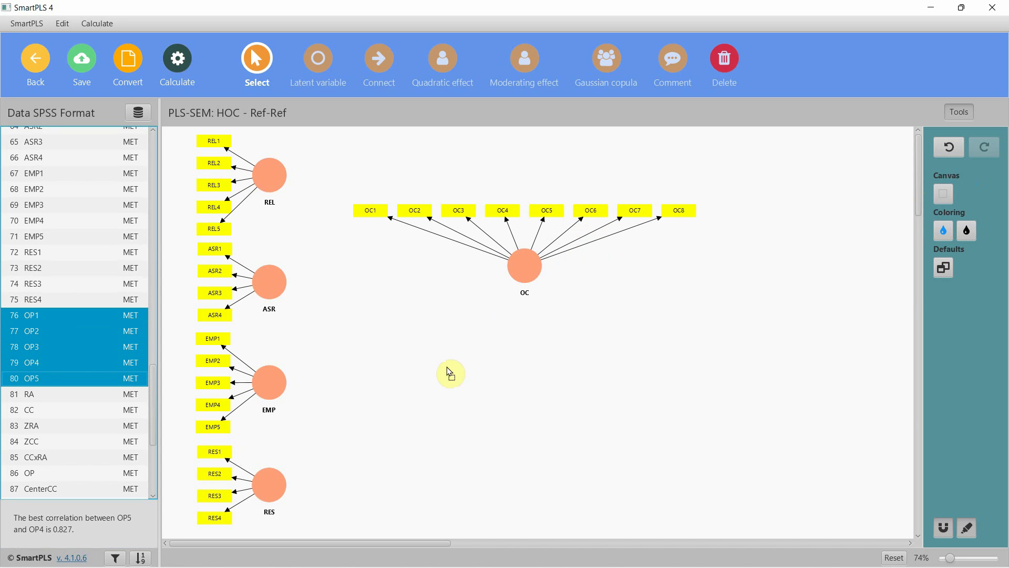
- Create the OP construct from OP1–OP5 and draw a path from OC to OP
{"action": "left_click_drag", "start_coordinate": [678, 347], "coordinate": [723, 342]}
{"action": "left_click", "coordinate": [379, 84]}
{"action": "left_click", "coordinate": [525, 265]}
{"action": "left_click", "coordinate": [726, 342]}
{"action": "left_click", "coordinate": [264, 179]}
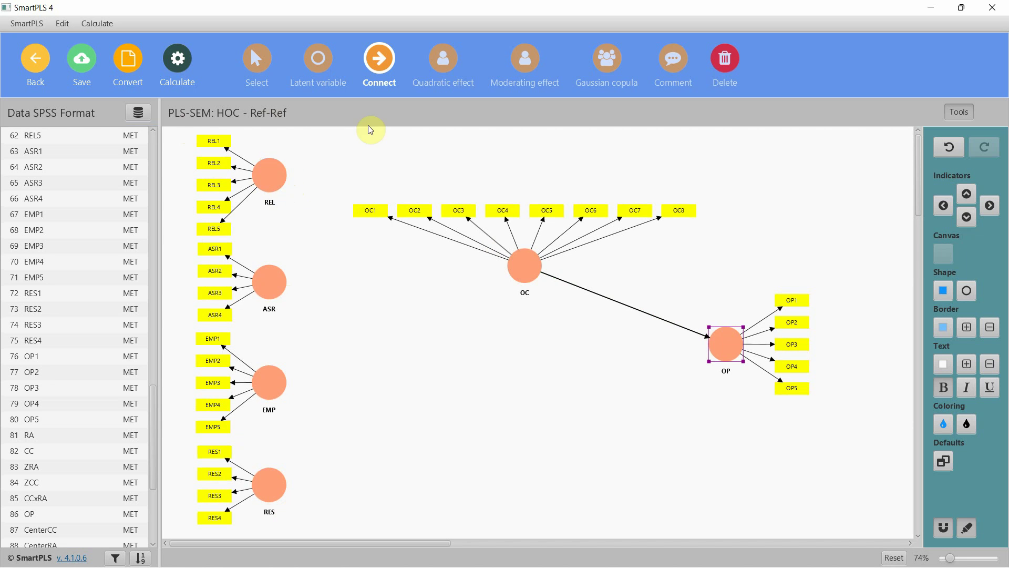
{"action": "left_click", "coordinate": [268, 176]}
- Draw paths from REL, ASR, EMP and RES into OC
{"action": "left_click", "coordinate": [510, 267]}
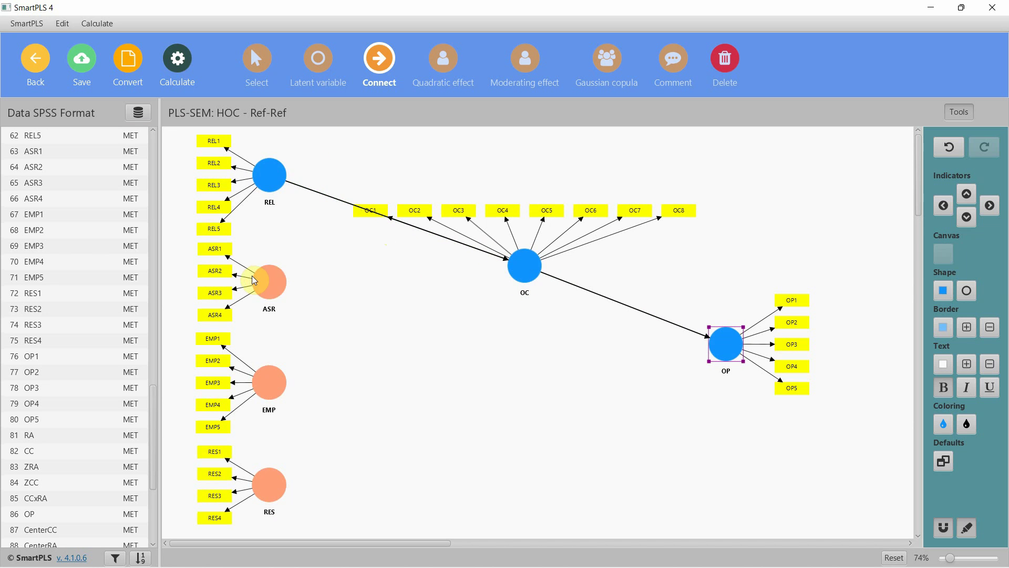
{"action": "left_click", "coordinate": [271, 287]}
{"action": "left_click", "coordinate": [522, 262]}
{"action": "left_click", "coordinate": [281, 384]}
{"action": "left_click", "coordinate": [519, 276]}
{"action": "left_click", "coordinate": [270, 484]}
{"action": "left_click", "coordinate": [527, 279]}
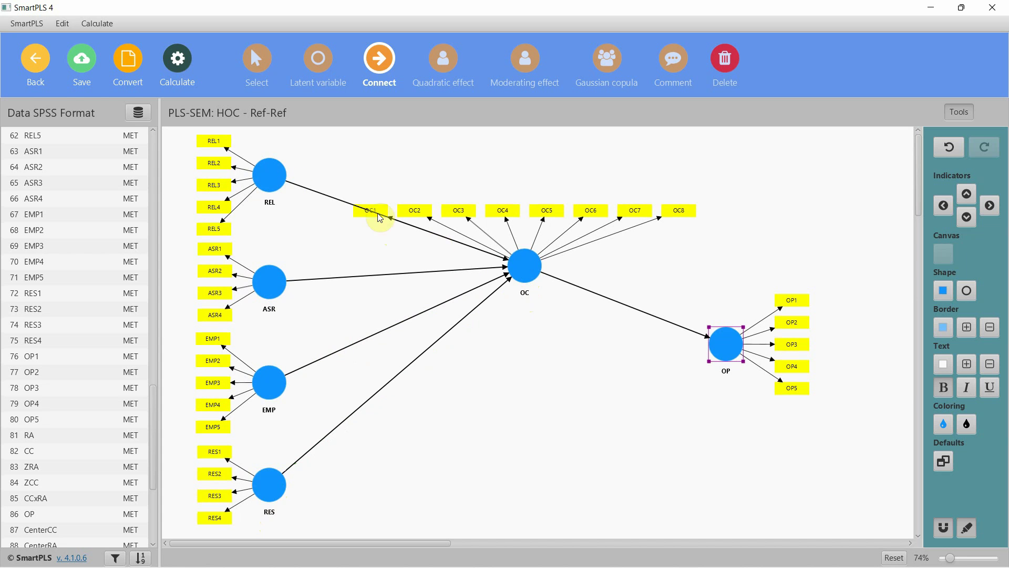
- Draw paths from REL, ASR, EMP and RES into OP
{"action": "left_click", "coordinate": [281, 189]}
{"action": "left_click", "coordinate": [725, 343]}
{"action": "left_click", "coordinate": [269, 282]}
{"action": "left_click", "coordinate": [726, 342]}
{"action": "left_click", "coordinate": [268, 383]}
{"action": "left_click", "coordinate": [725, 343]}
{"action": "left_click", "coordinate": [270, 481]}
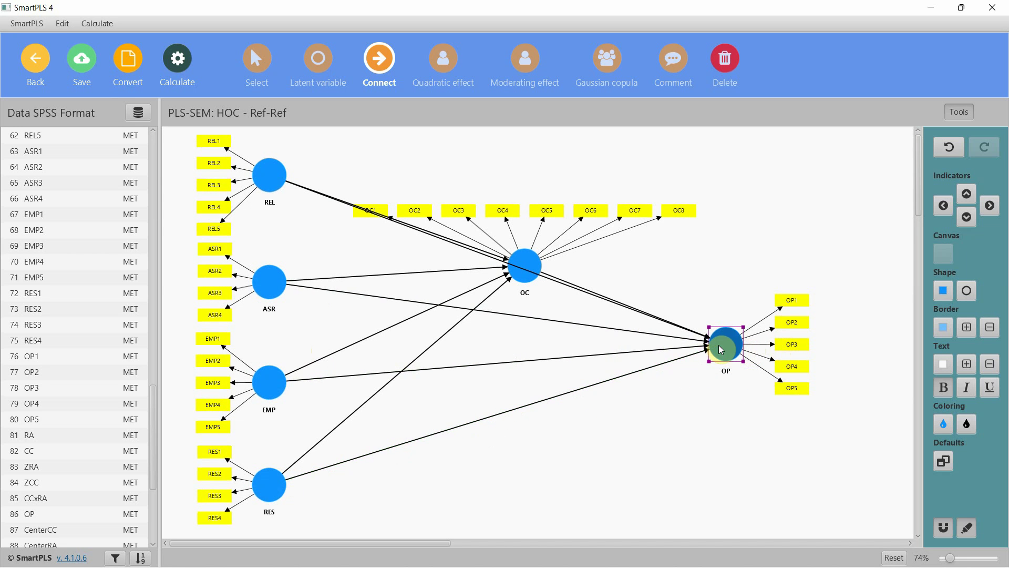
{"action": "left_click", "coordinate": [514, 253]}
- Move OC and its indicators slightly up in the diagram
{"action": "left_click", "coordinate": [257, 59]}
{"action": "left_click_drag", "start_coordinate": [519, 260], "coordinate": [527, 197]}
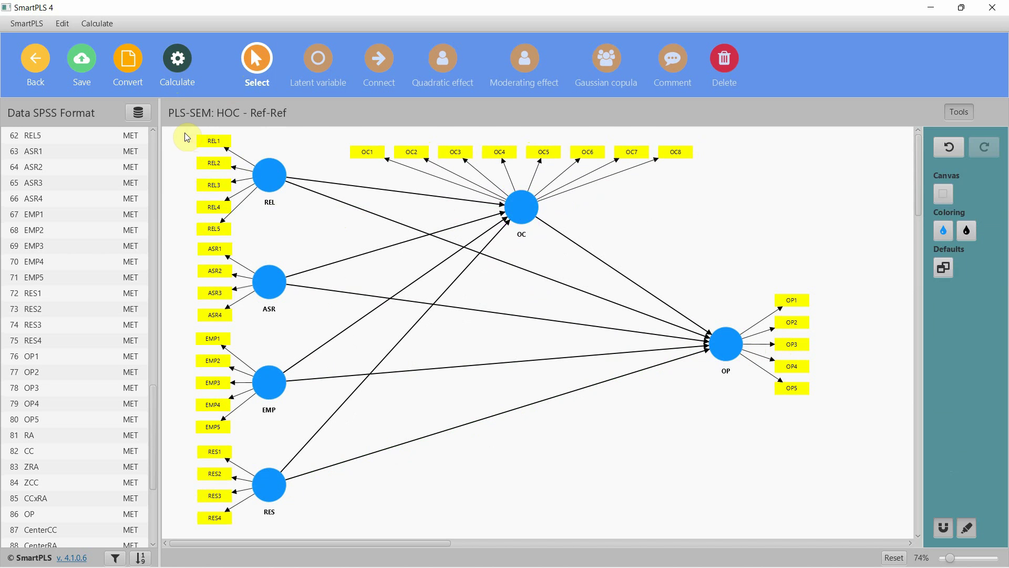
{"action": "left_click_drag", "start_coordinate": [184, 133], "coordinate": [342, 534]}
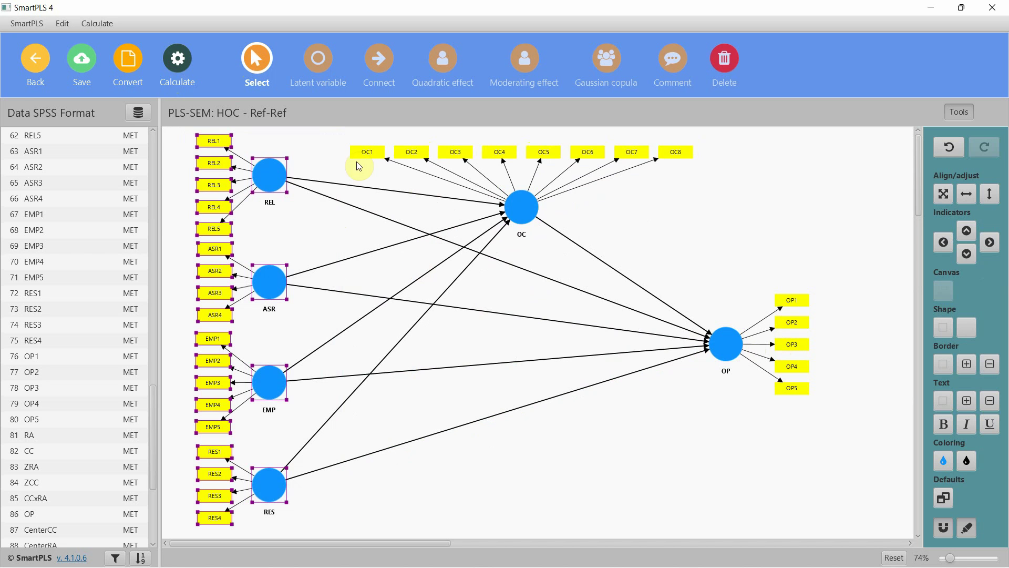
{"action": "left_click", "coordinate": [519, 204]}
{"action": "left_click", "coordinate": [727, 352]}
{"action": "left_click", "coordinate": [646, 488]}
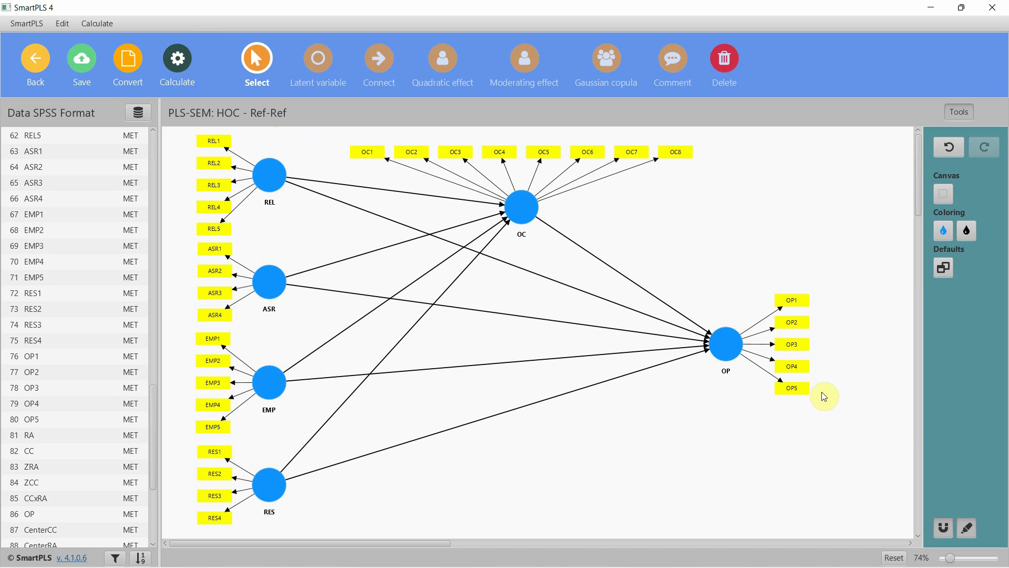
- Run the PLS-SEM algorithm with its default settings
{"action": "left_click", "coordinate": [167, 63]}
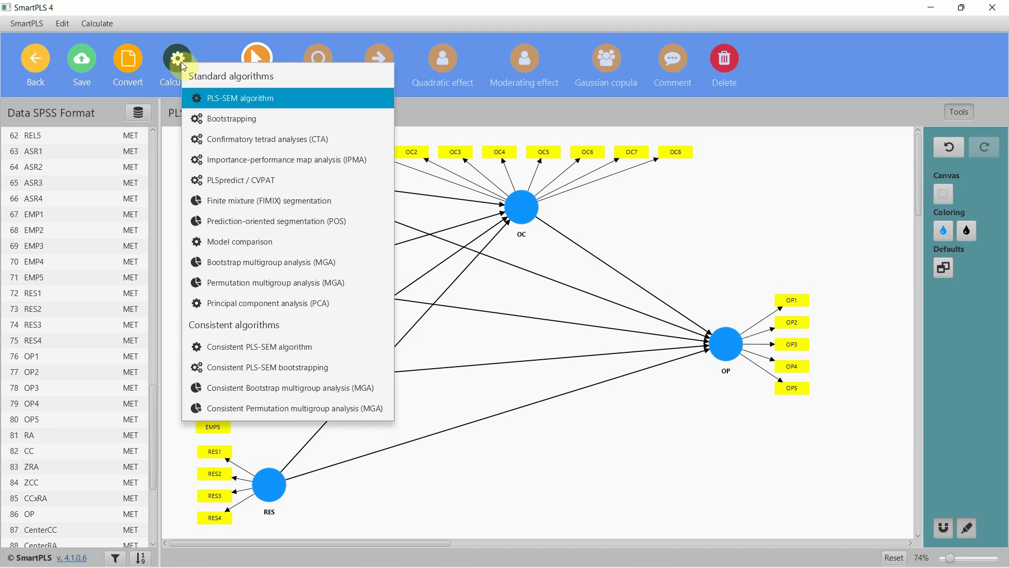
{"action": "left_click", "coordinate": [275, 100]}
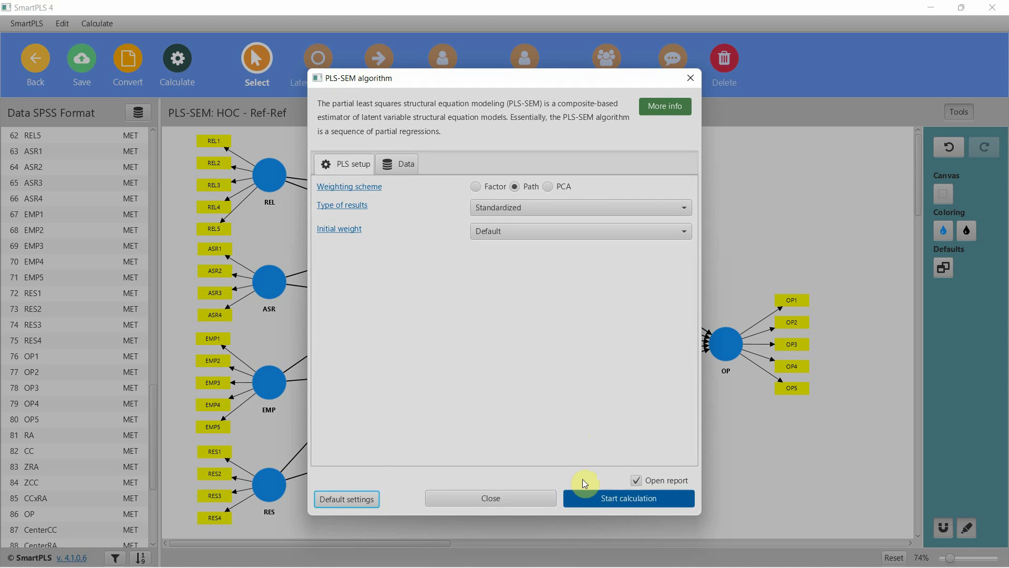
{"action": "left_click", "coordinate": [594, 497]}
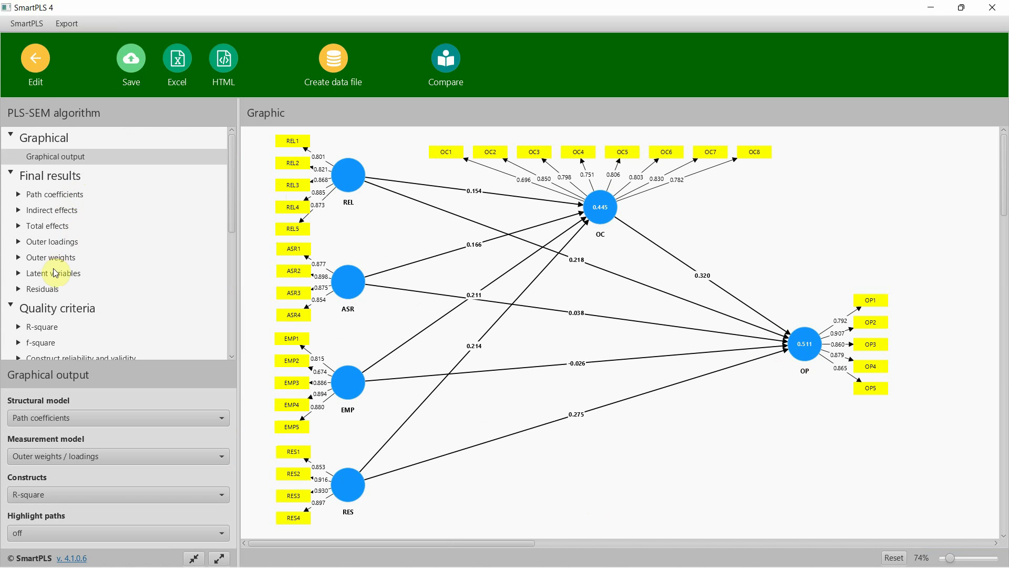
- Check outer loadings, noting weak EMP2 (0.674) and OC1 (0.696), then view construct reliability and validity
{"action": "left_click", "coordinate": [69, 243]}
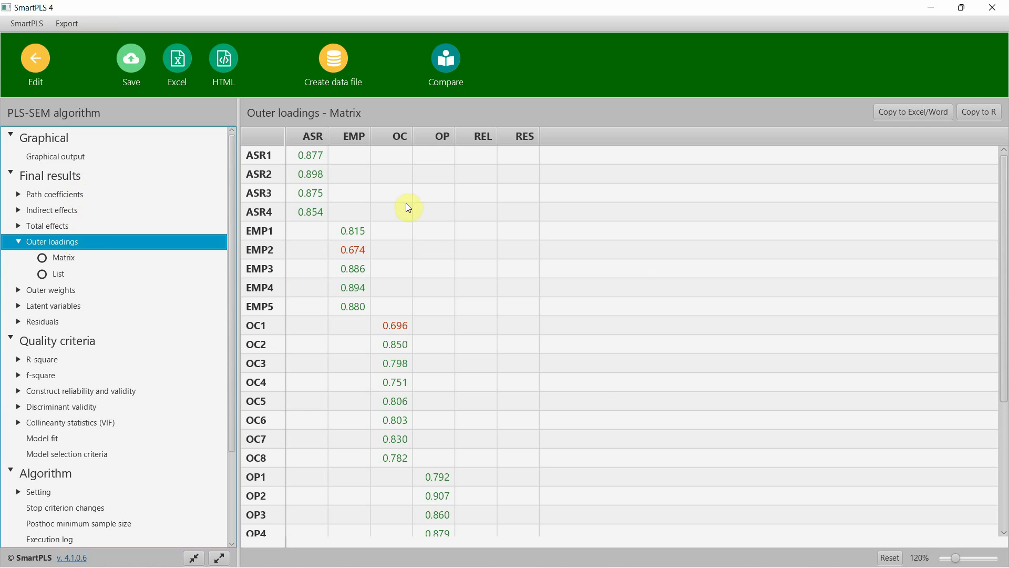
{"action": "left_click", "coordinate": [343, 251]}
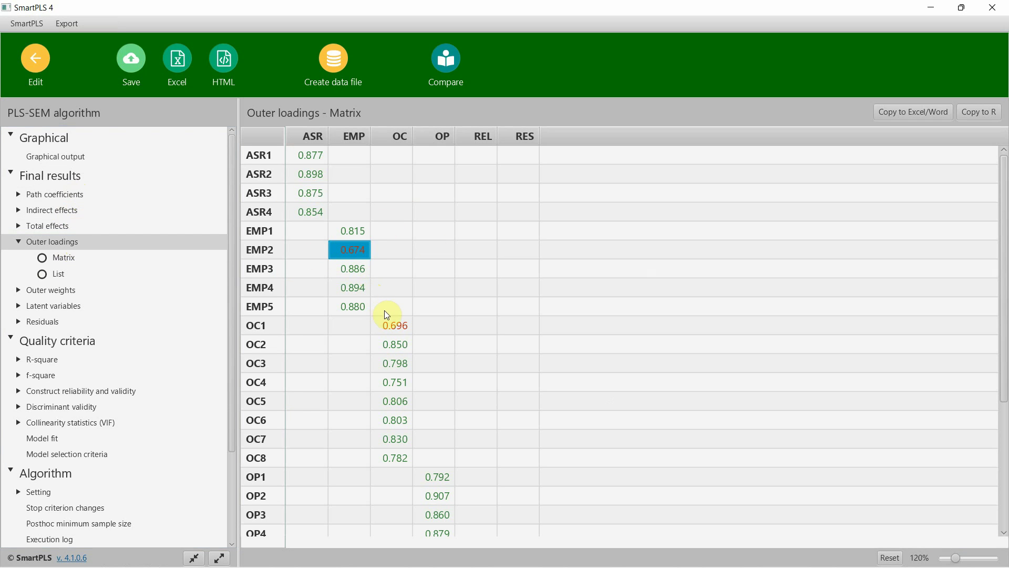
{"action": "left_click", "coordinate": [390, 326]}
{"action": "scroll", "coordinate": [533, 394], "scroll_direction": "down", "scroll_amount": 4}
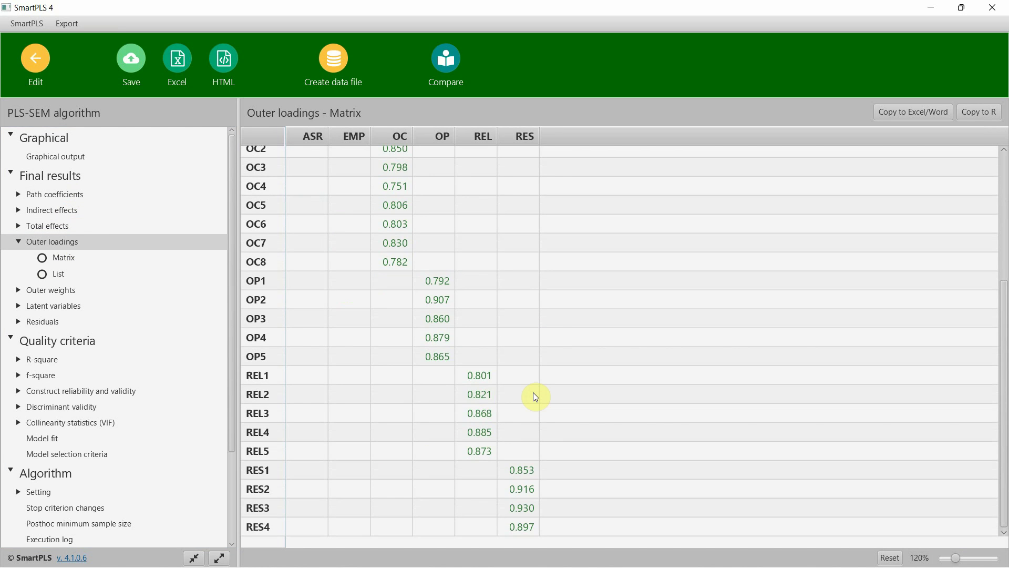
{"action": "scroll", "coordinate": [535, 397], "scroll_direction": "up", "scroll_amount": 4}
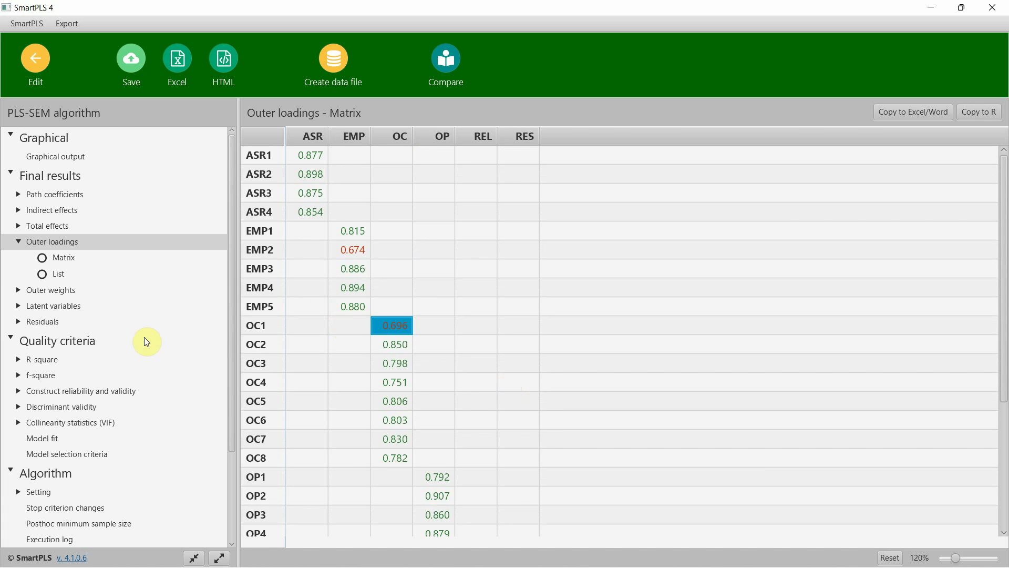
{"action": "left_click", "coordinate": [100, 393]}
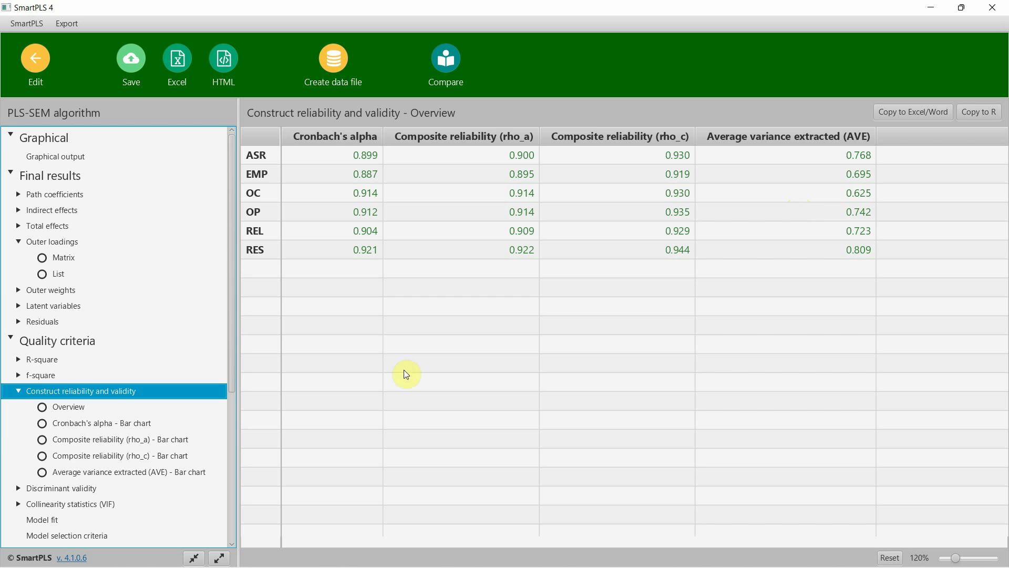
- Open the HTMT discriminant validity matrix and note the 0.888 value between RES and EMP
{"action": "left_click", "coordinate": [59, 490]}
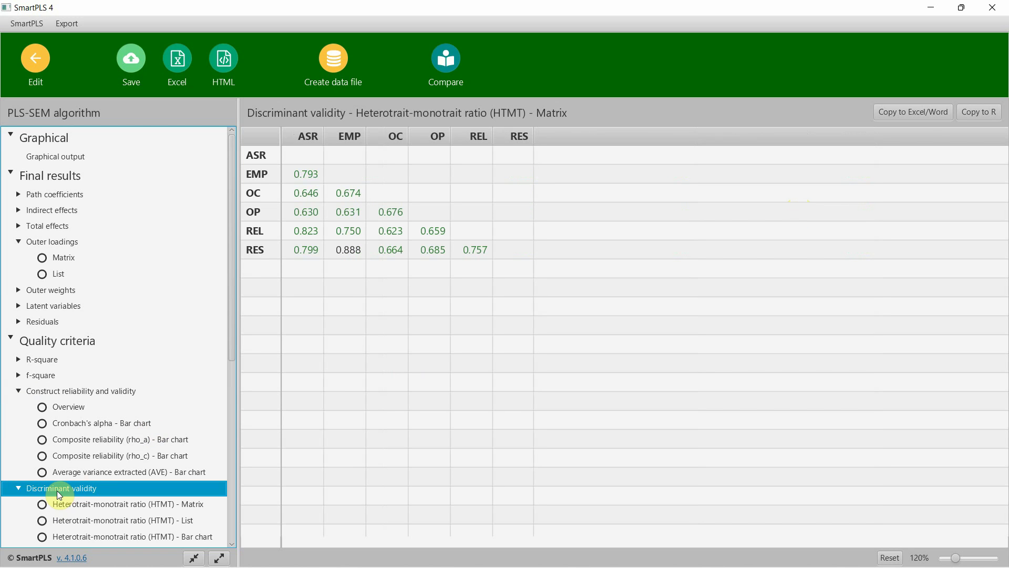
{"action": "left_click", "coordinate": [347, 253]}
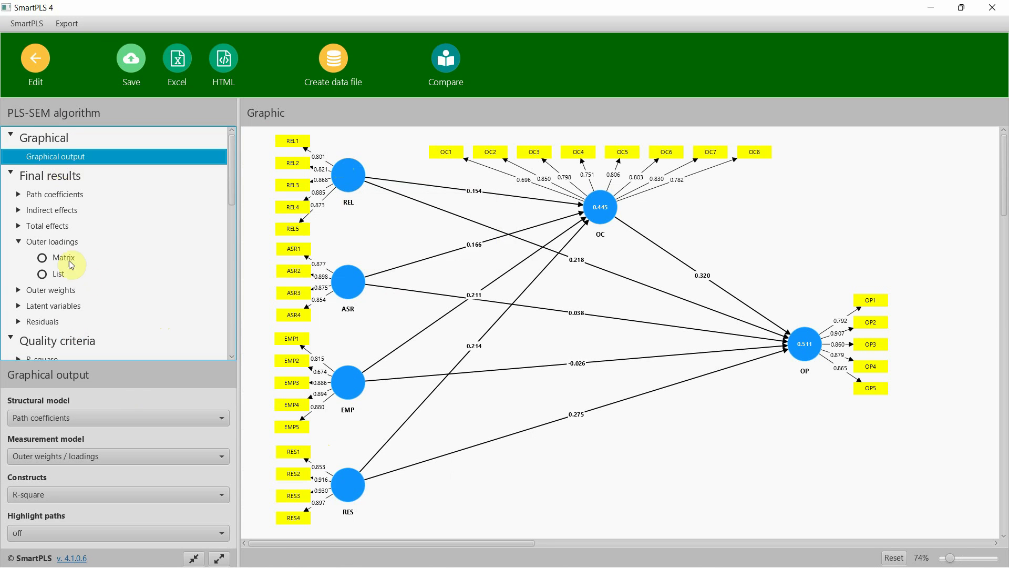
- Create the data file 'HOC - REF - REF' from the PLS results with latent variable scores, then return to the model
{"action": "left_click", "coordinate": [44, 309]}
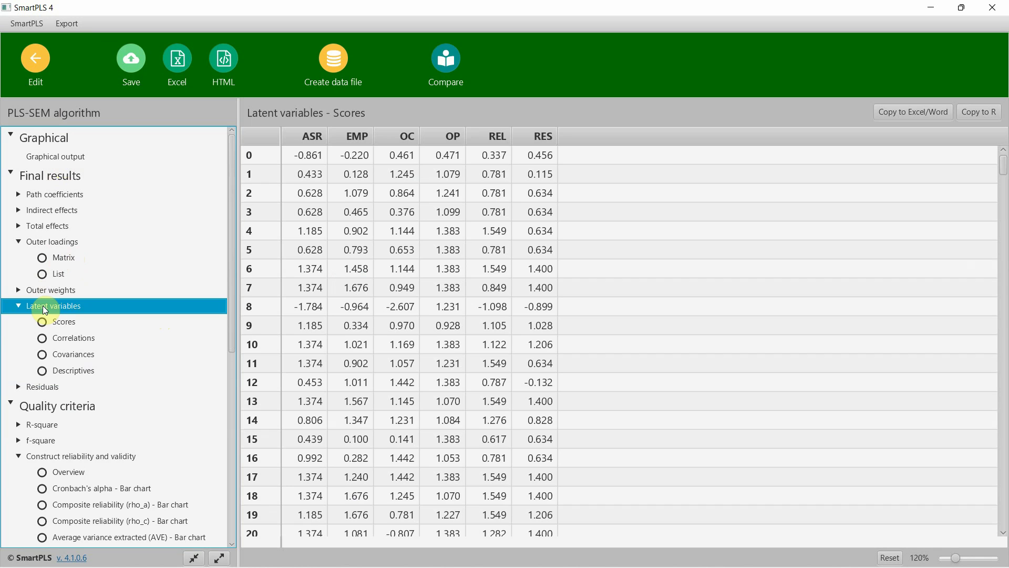
{"action": "left_click", "coordinate": [338, 60]}
{"action": "left_click_drag", "start_coordinate": [550, 226], "coordinate": [249, 175]}
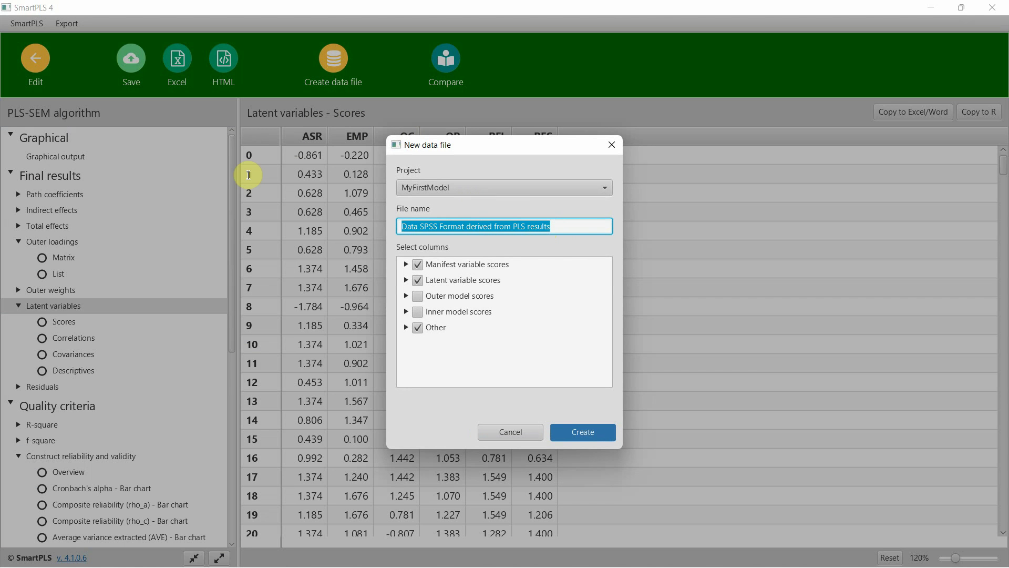
{"action": "type", "text": "HOC"}
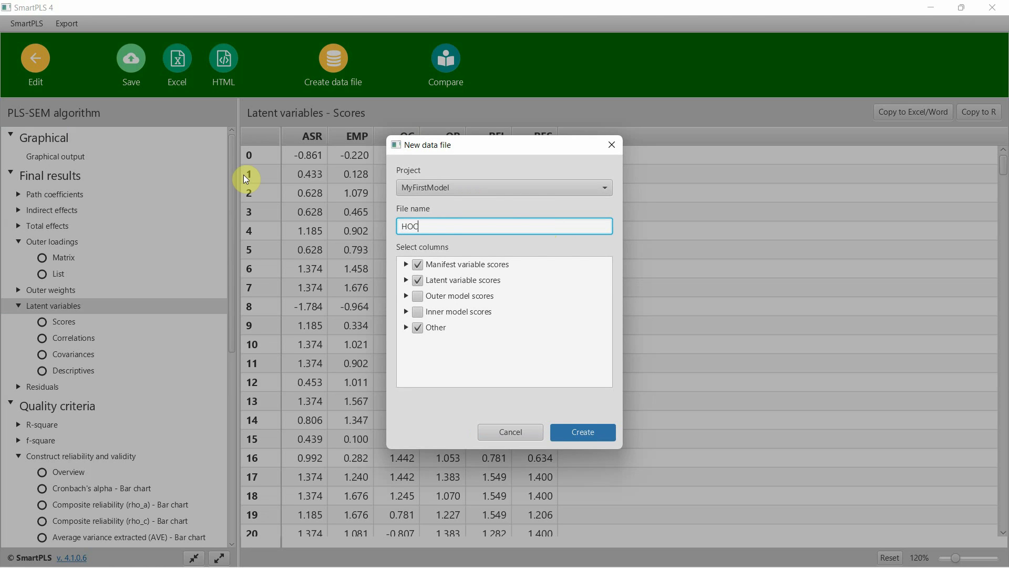
{"action": "type", "text": " - REF - REF"}
{"action": "left_click", "coordinate": [584, 430]}
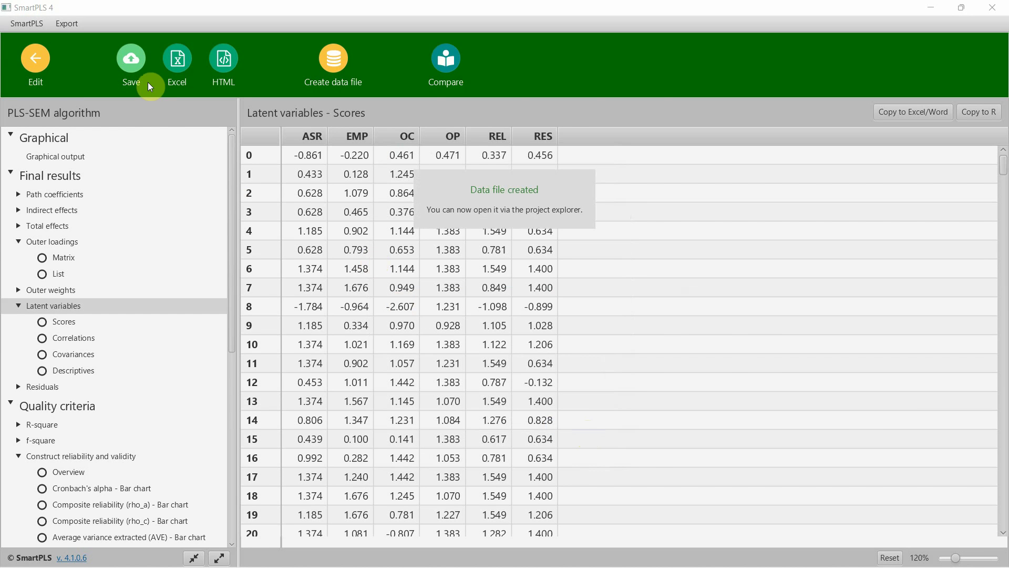
{"action": "left_click", "coordinate": [27, 64]}
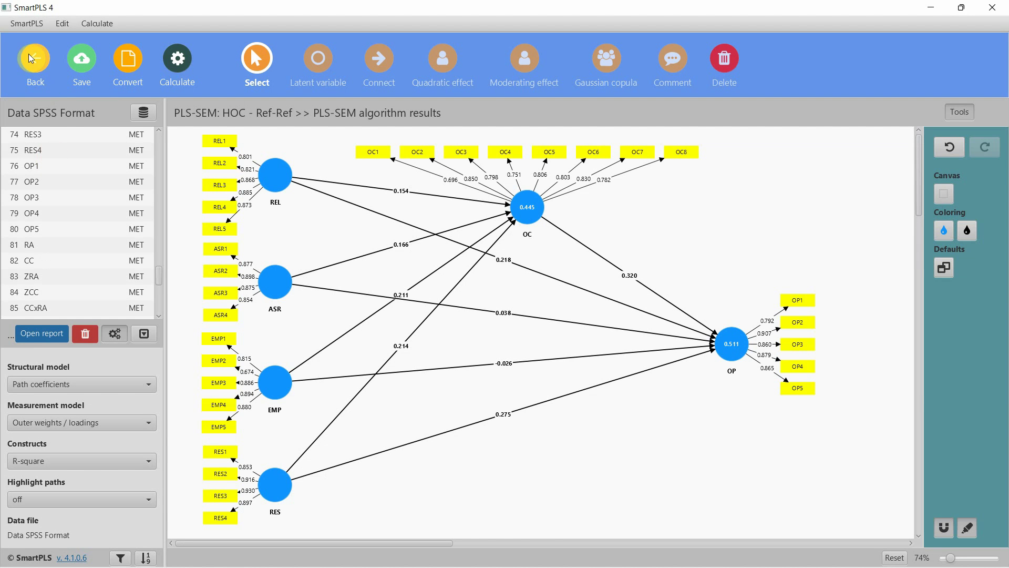
- Save the model and duplicate HOC - Ref-Ref as 'HOC - Ref-Ref - Step 2'
{"action": "left_click", "coordinate": [33, 59]}
{"action": "left_click", "coordinate": [487, 319]}
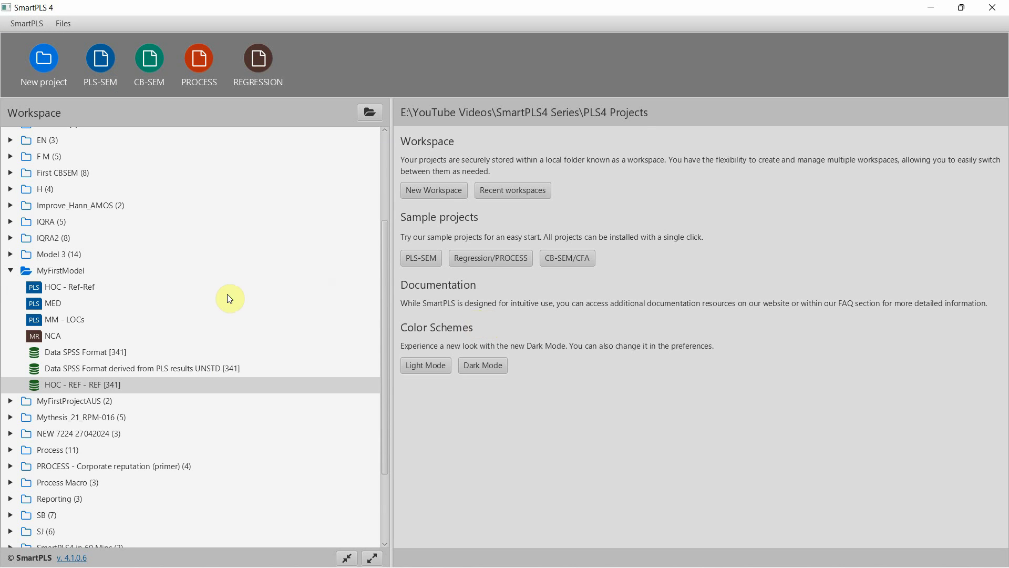
{"action": "left_click", "coordinate": [77, 287]}
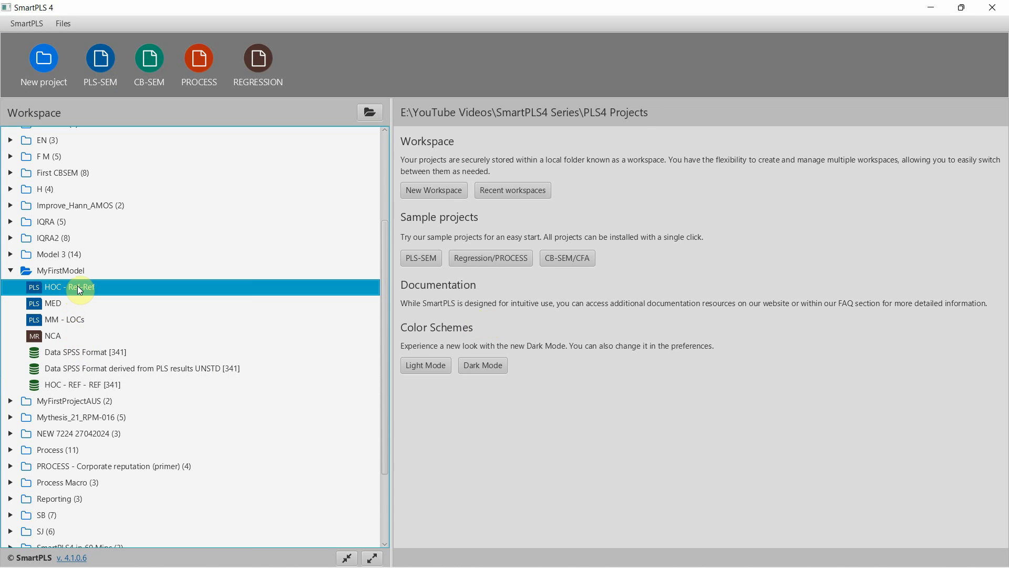
{"action": "right_click", "coordinate": [77, 287]}
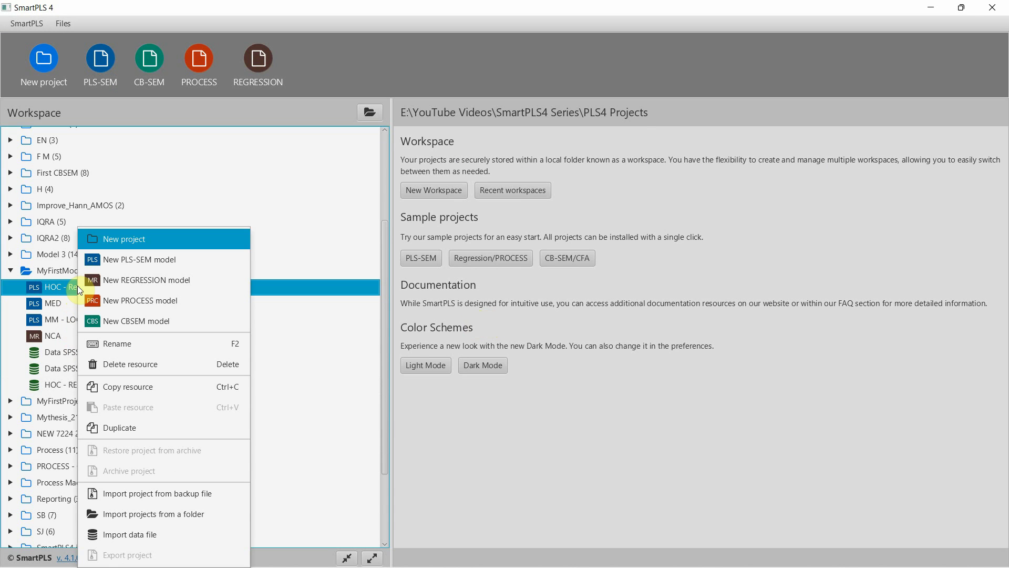
{"action": "left_click", "coordinate": [165, 421]}
{"action": "key", "text": "End"}
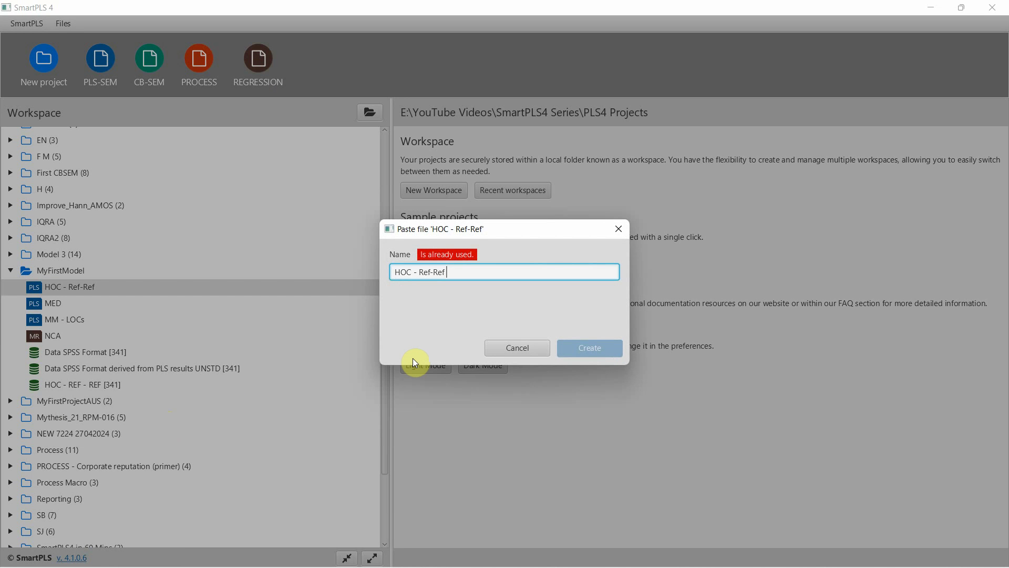
{"action": "type", "text": "- Stepp"}
{"action": "key", "text": "BackSpace"}
{"action": "key", "text": "BackSpace"}
{"action": "type", "text": "p 2"}
{"action": "key", "text": "Return"}
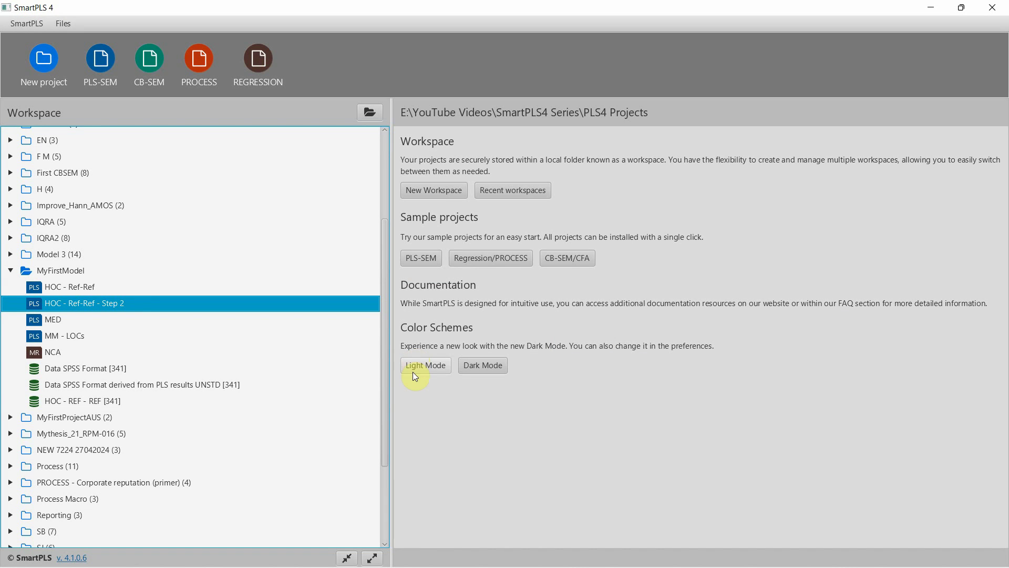
- Open the HOC - Ref-Ref - Step 2 model in the editor
{"action": "double_click", "coordinate": [132, 303]}
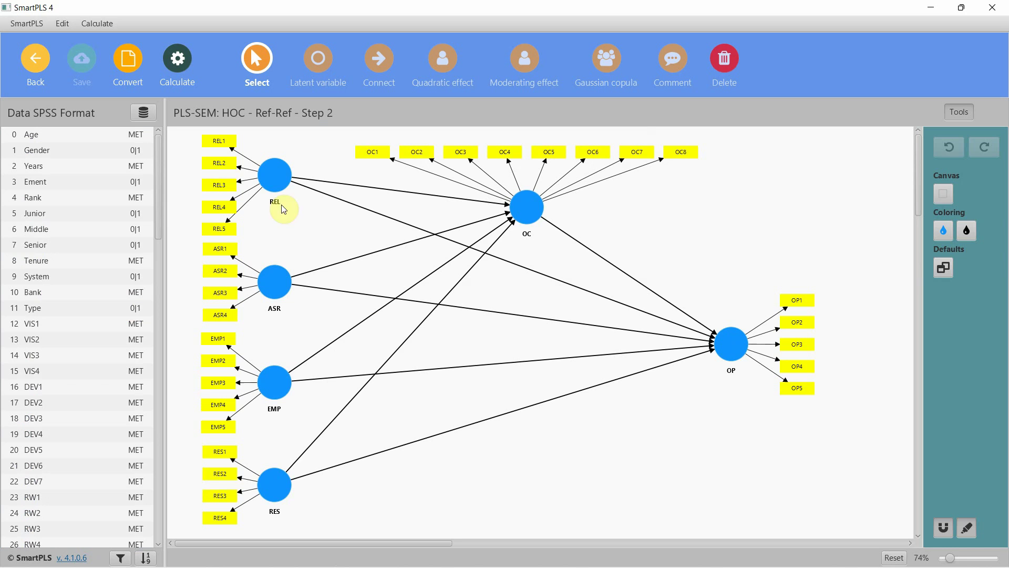
{"action": "left_click_drag", "start_coordinate": [196, 137], "coordinate": [356, 531]}
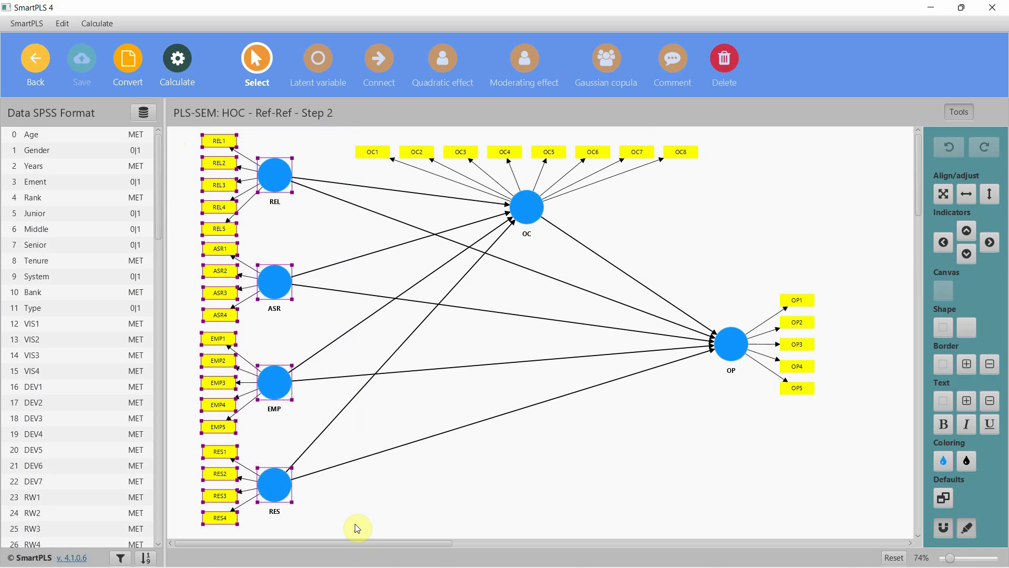
{"action": "left_click", "coordinate": [419, 512]}
{"action": "left_click", "coordinate": [228, 360]}
{"action": "left_click", "coordinate": [215, 202]}
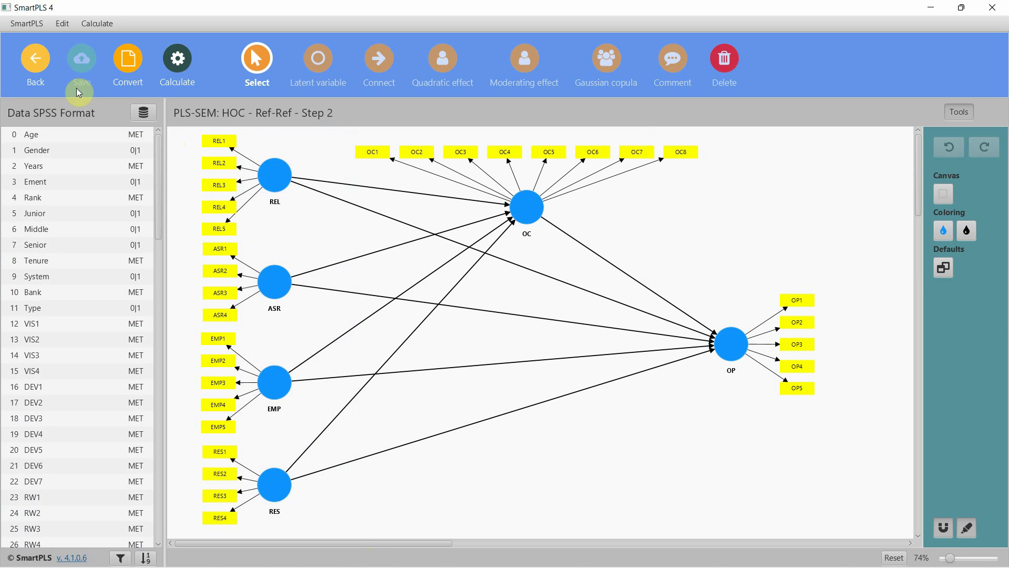
- Switch the model's data file to HOC - REF - REF and inspect the LV scores - ASR values
{"action": "left_click", "coordinate": [149, 114]}
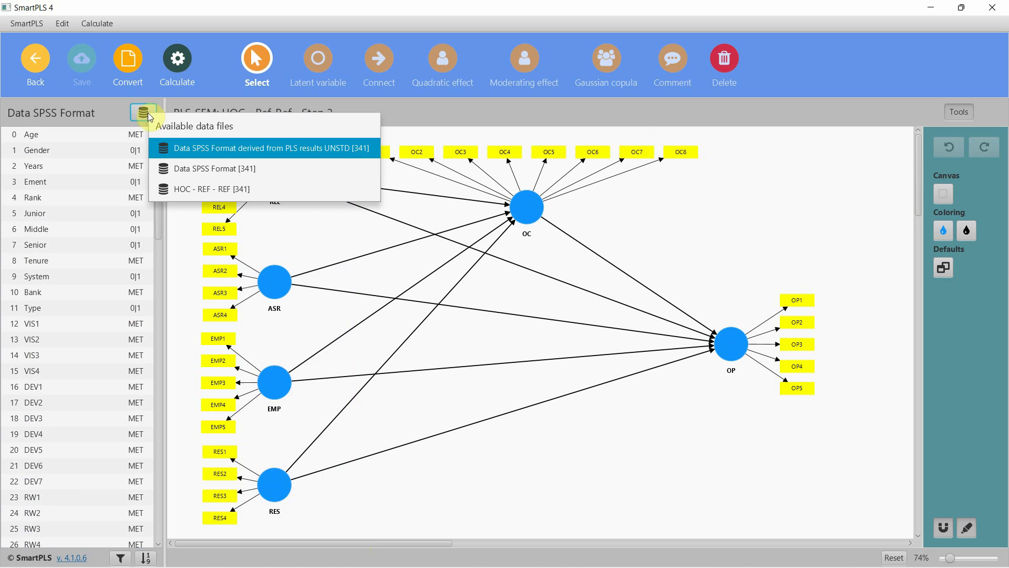
{"action": "left_click", "coordinate": [266, 184]}
{"action": "left_click_drag", "start_coordinate": [159, 219], "coordinate": [157, 302]}
{"action": "left_click", "coordinate": [76, 294]}
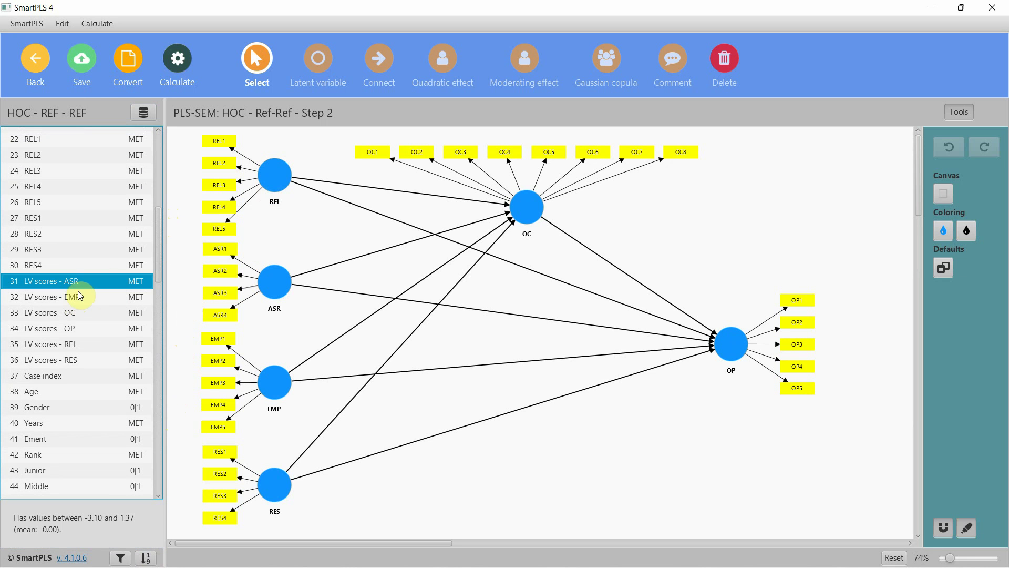
- Delete the REL and ASR constructs and their indicators from the Step 2 model
{"action": "left_click", "coordinate": [278, 181]}
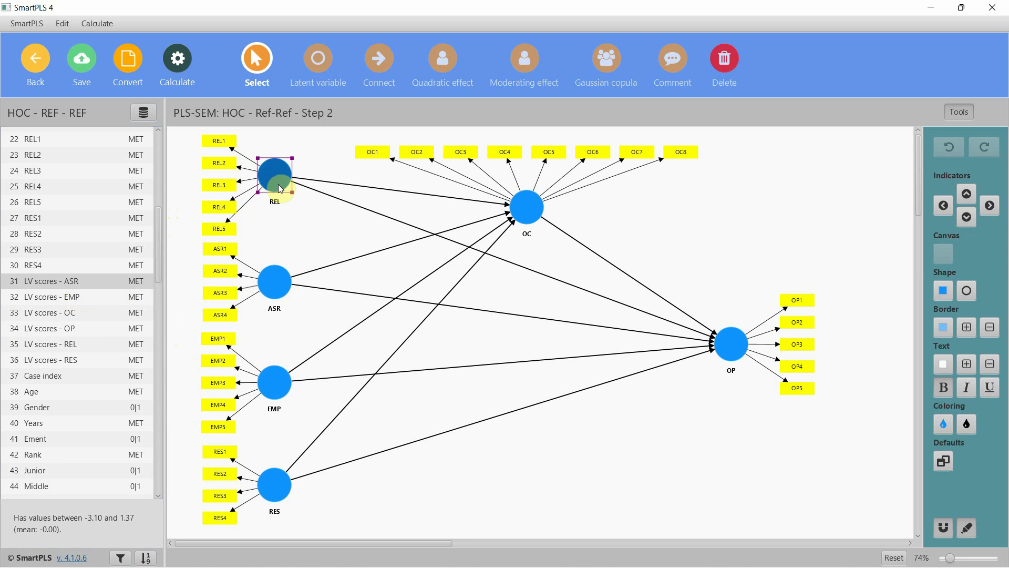
{"action": "left_click", "coordinate": [273, 285]}
{"action": "left_click", "coordinate": [278, 371]}
{"action": "left_click", "coordinate": [274, 481]}
{"action": "left_click", "coordinate": [276, 172]}
{"action": "key", "text": "Delete"}
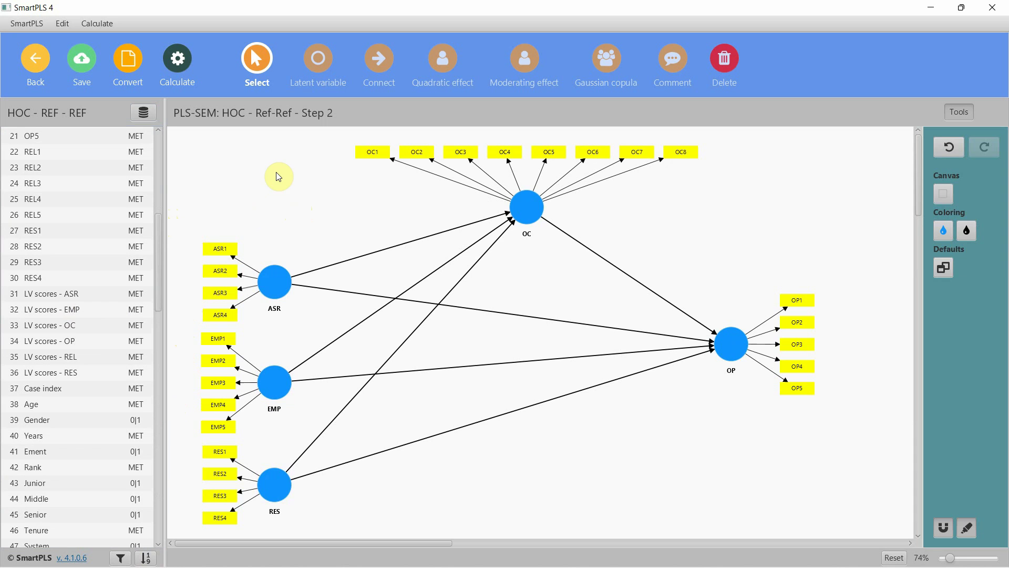
{"action": "left_click", "coordinate": [276, 284]}
{"action": "key", "text": "Delete"}
- Delete the EMP and RES constructs with their indicators and paths
{"action": "left_click", "coordinate": [279, 380]}
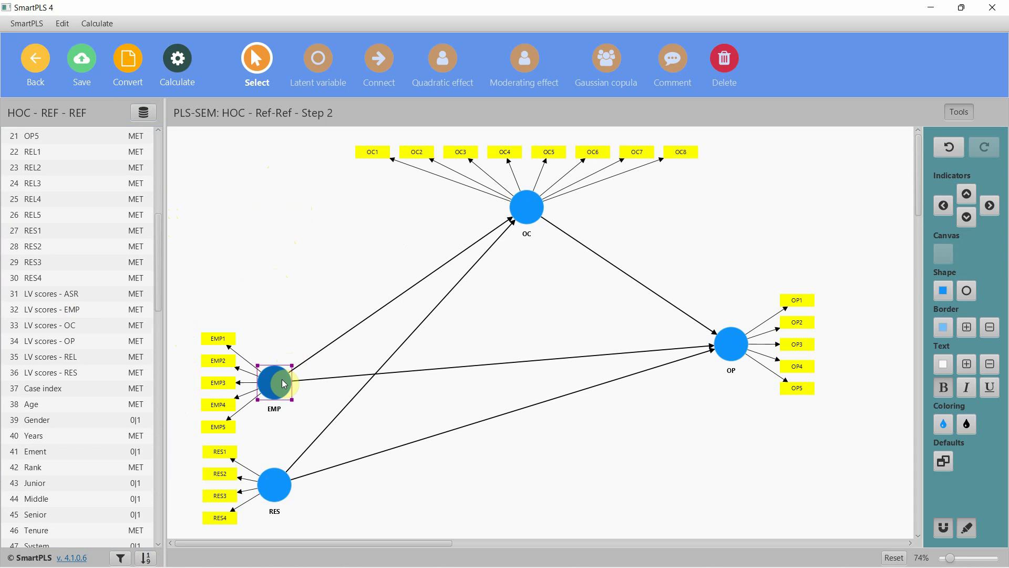
{"action": "key", "text": "Delete"}
{"action": "left_click", "coordinate": [271, 485]}
{"action": "key", "text": "Delete"}
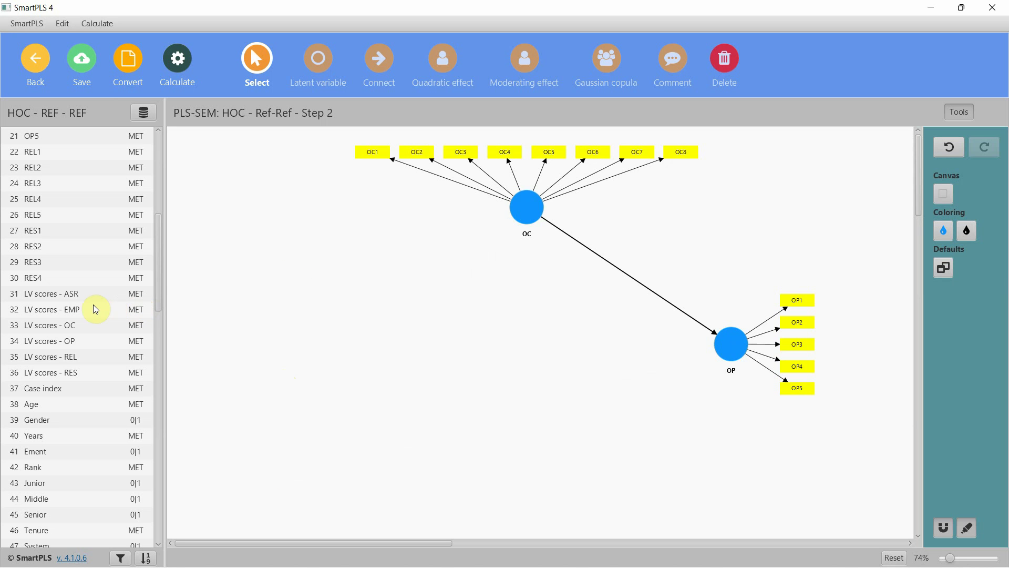
{"action": "left_click", "coordinate": [77, 292]}
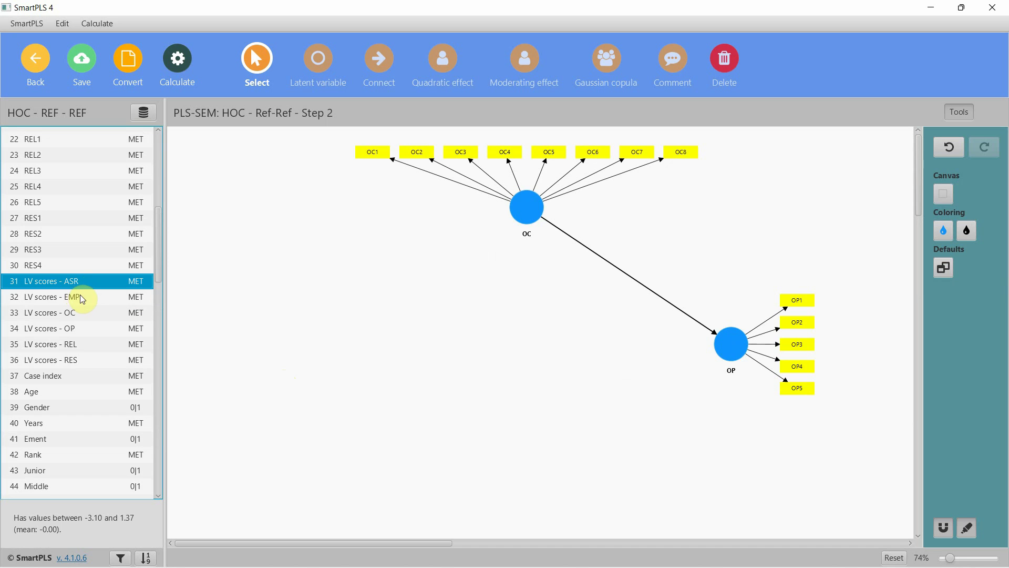
- Create a construct measured by the LV scores of ASR, EMP, REL and RES
{"action": "left_click", "coordinate": [80, 297], "text": "ctrl"}
{"action": "left_click", "coordinate": [84, 343], "text": "ctrl"}
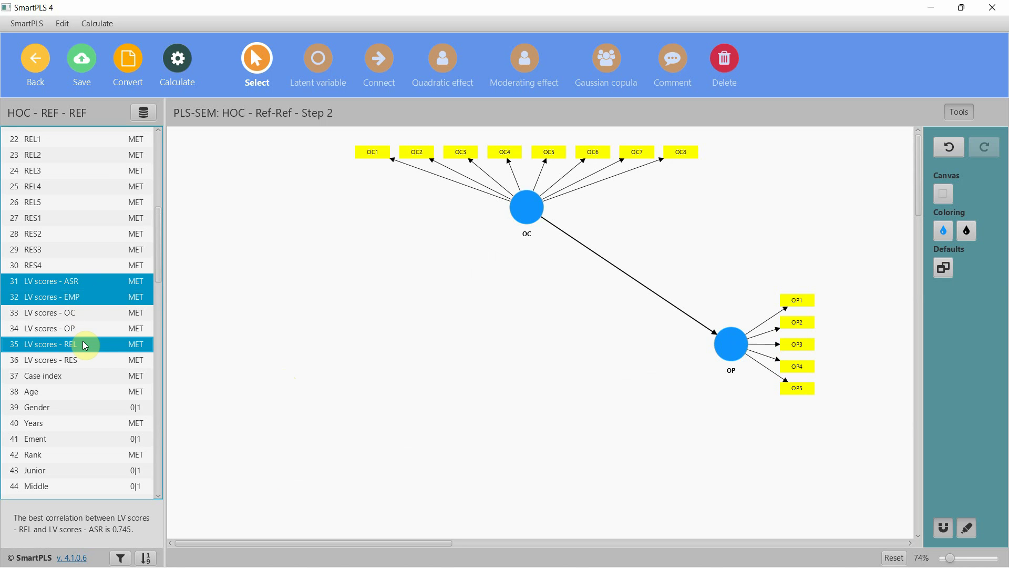
{"action": "left_click", "coordinate": [82, 362], "text": "ctrl"}
{"action": "left_click_drag", "start_coordinate": [98, 297], "coordinate": [349, 343]}
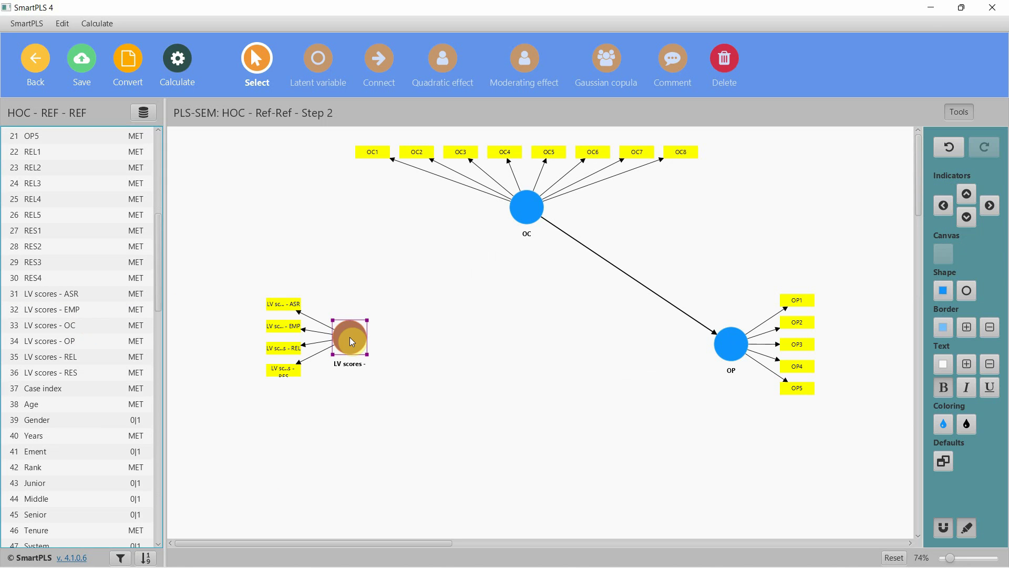
- Rename the new construct to ISQ
{"action": "right_click", "coordinate": [350, 337]}
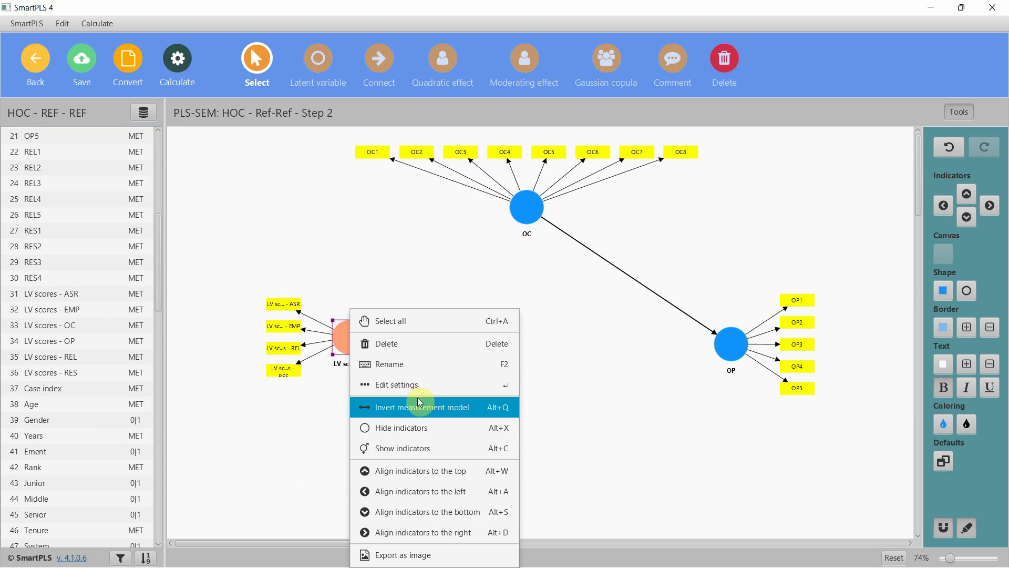
{"action": "left_click", "coordinate": [420, 371]}
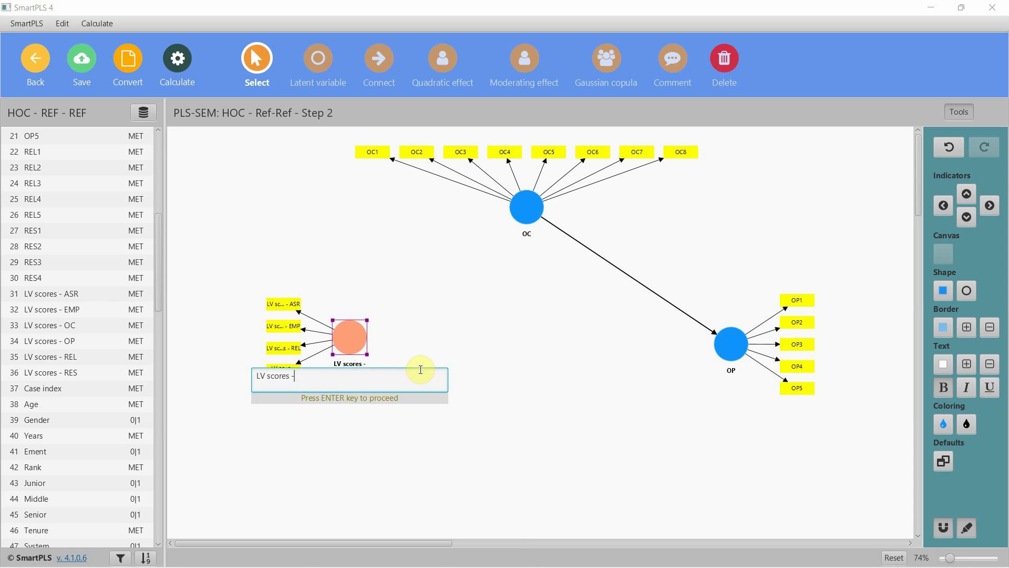
{"action": "key", "text": "ctrl+a"}
{"action": "key", "text": "BackSpace"}
{"action": "type", "text": "ISQ"}
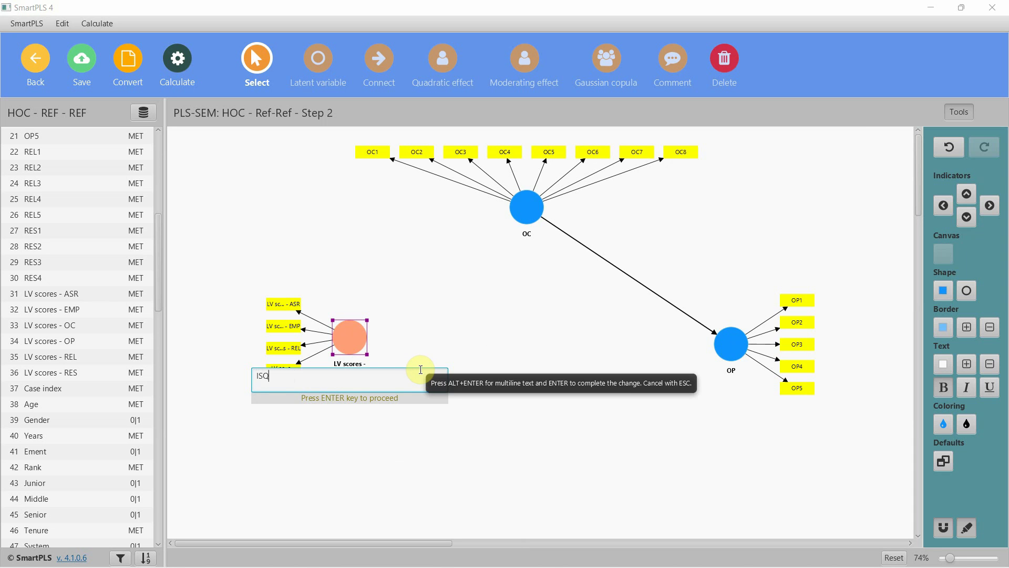
{"action": "key", "text": "Return"}
- Widen the four LV scores indicator boxes so their full labels show
{"action": "left_click_drag", "start_coordinate": [270, 368], "coordinate": [235, 289]}
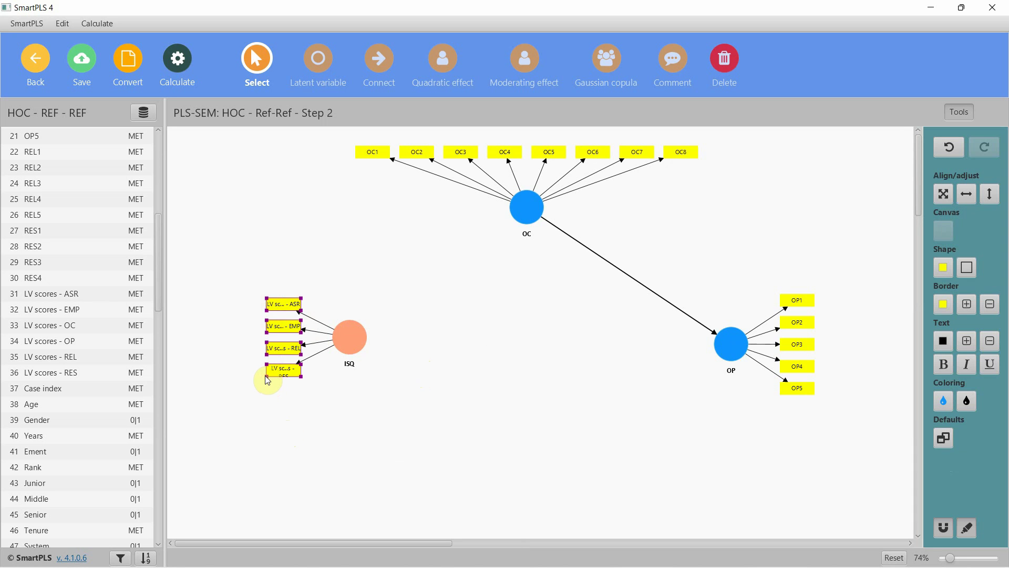
{"action": "left_click_drag", "start_coordinate": [266, 376], "coordinate": [235, 375]}
{"action": "left_click", "coordinate": [349, 299]}
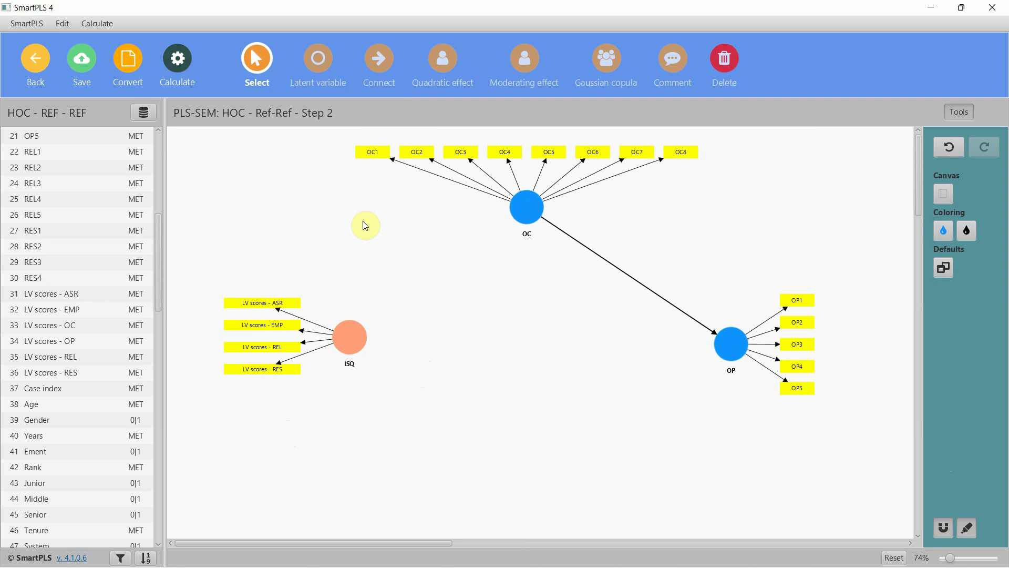
- Draw paths from ISQ to OP and from ISQ to OC
{"action": "left_click", "coordinate": [381, 73]}
{"action": "left_click", "coordinate": [351, 336]}
{"action": "left_click", "coordinate": [731, 344]}
{"action": "left_click", "coordinate": [352, 331]}
{"action": "left_click", "coordinate": [527, 209]}
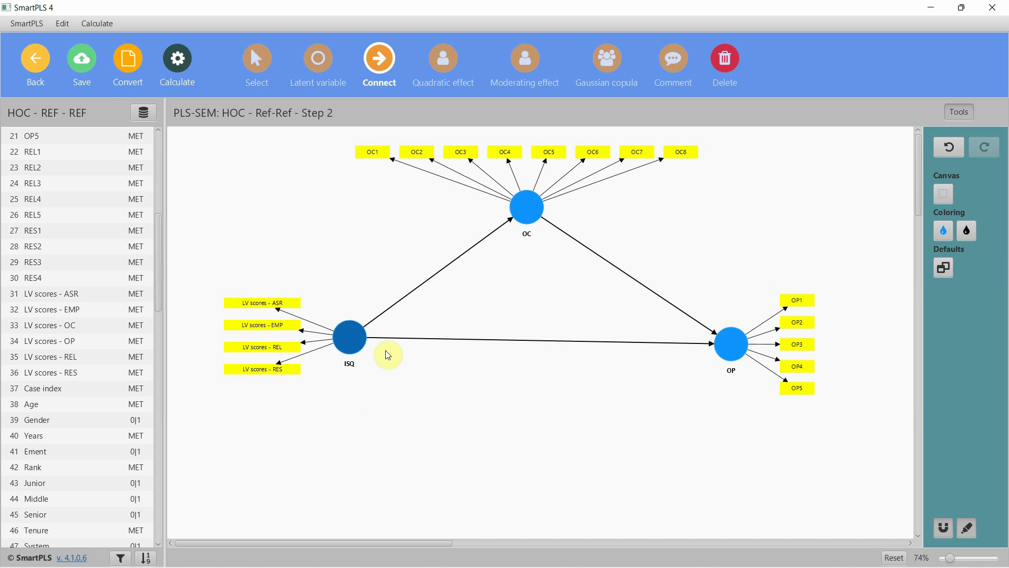
- Nudge ISQ and its indicators slightly lower on the canvas
{"action": "left_click", "coordinate": [257, 60]}
{"action": "left_click_drag", "start_coordinate": [339, 326], "coordinate": [340, 335]}
{"action": "left_click_drag", "start_coordinate": [192, 269], "coordinate": [387, 403]}
{"action": "left_click", "coordinate": [271, 229]}
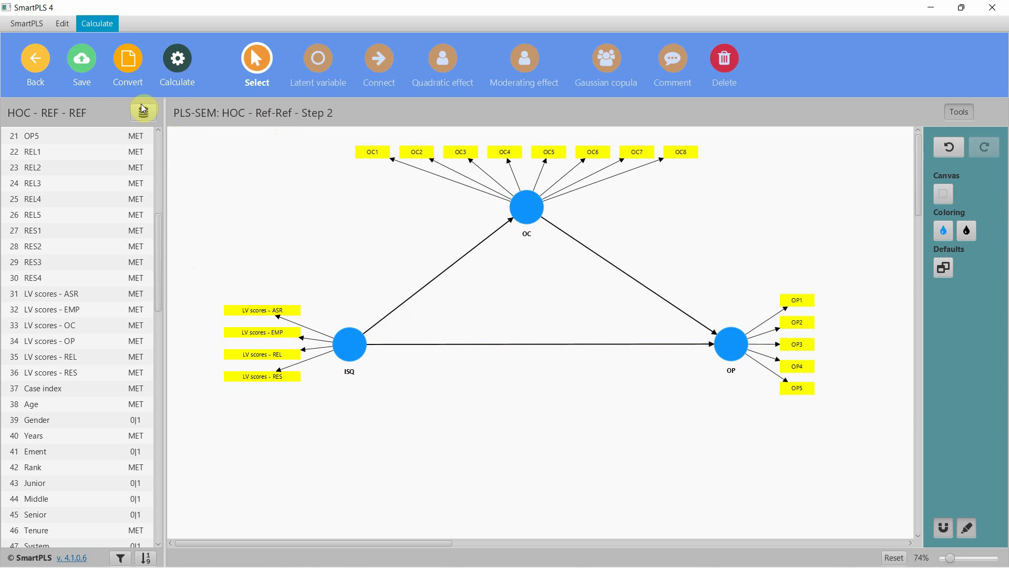
{"action": "left_click", "coordinate": [92, 64]}
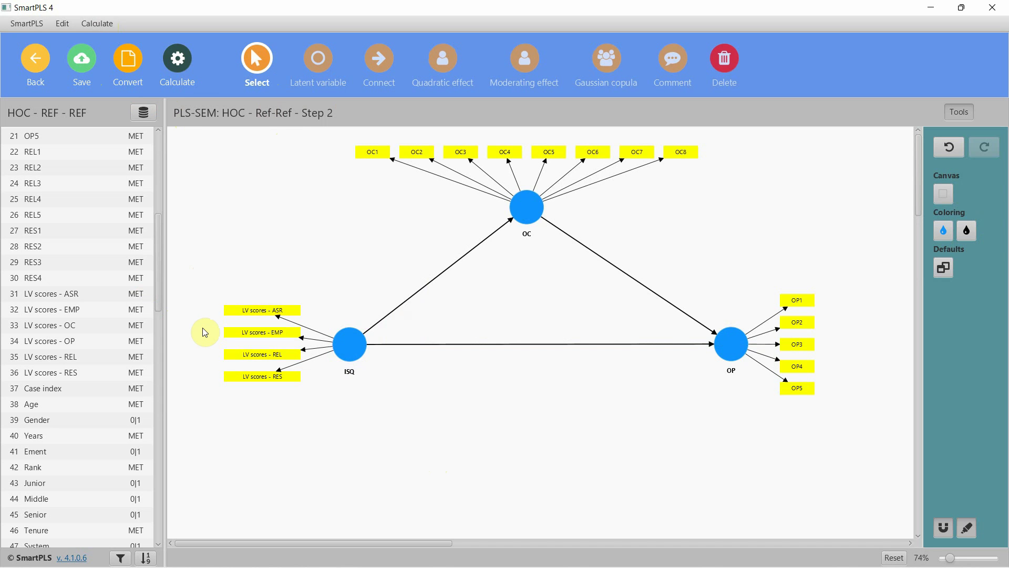
- Run the PLS-SEM algorithm, giving paths 0.667, 0.452 and 0.319
{"action": "left_click", "coordinate": [177, 56]}
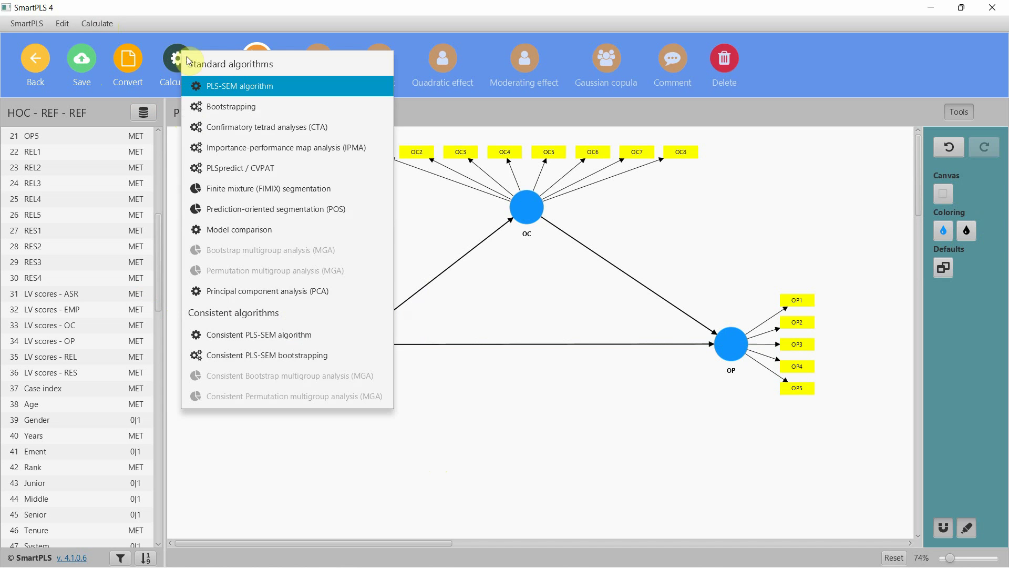
{"action": "left_click", "coordinate": [258, 87]}
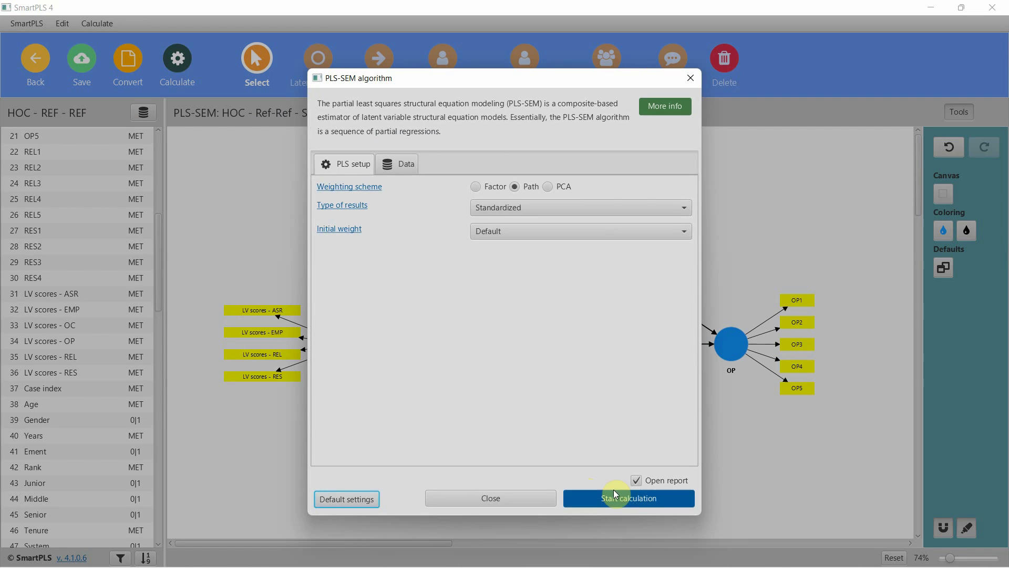
{"action": "left_click", "coordinate": [620, 497]}
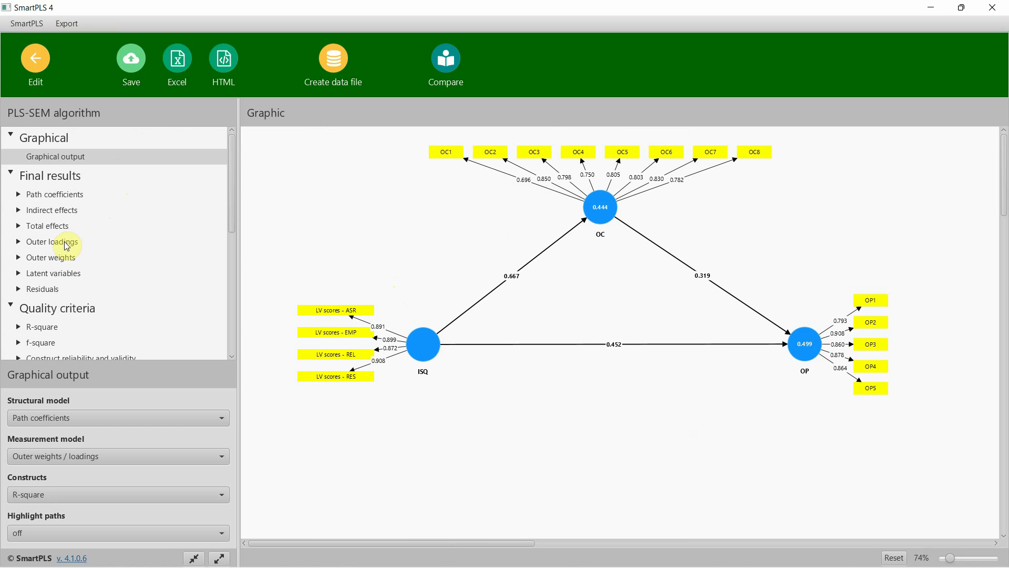
- Review the outer loadings of the OC, OP and ISQ indicators
{"action": "left_click", "coordinate": [77, 240]}
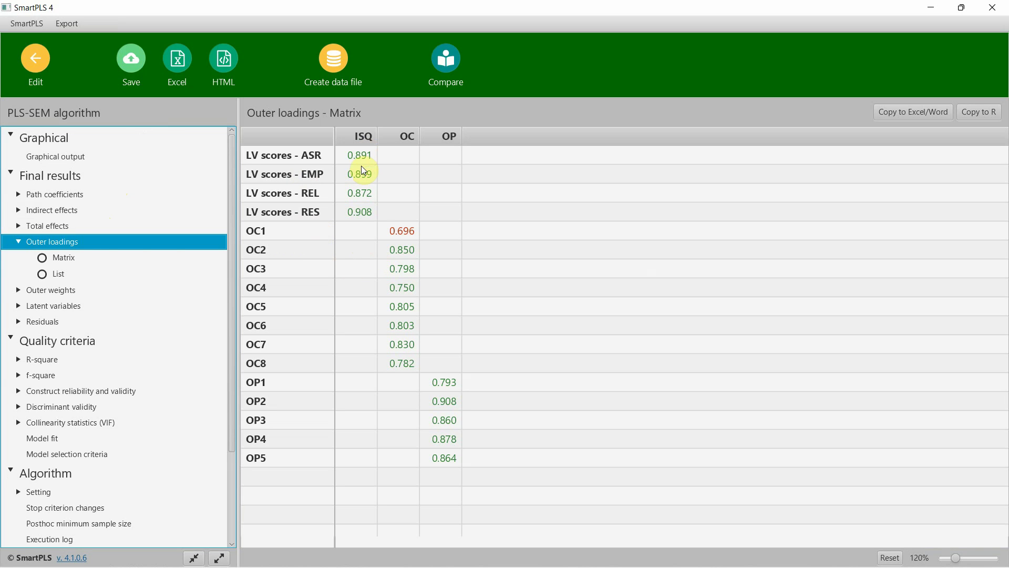
{"action": "left_click", "coordinate": [317, 229]}
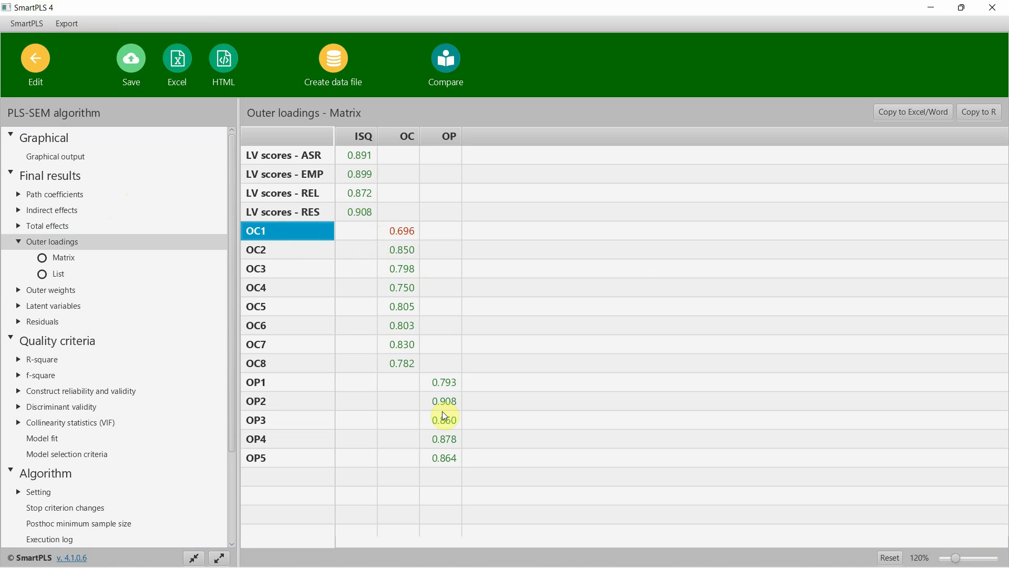
{"action": "left_click_drag", "start_coordinate": [453, 457], "coordinate": [342, 226]}
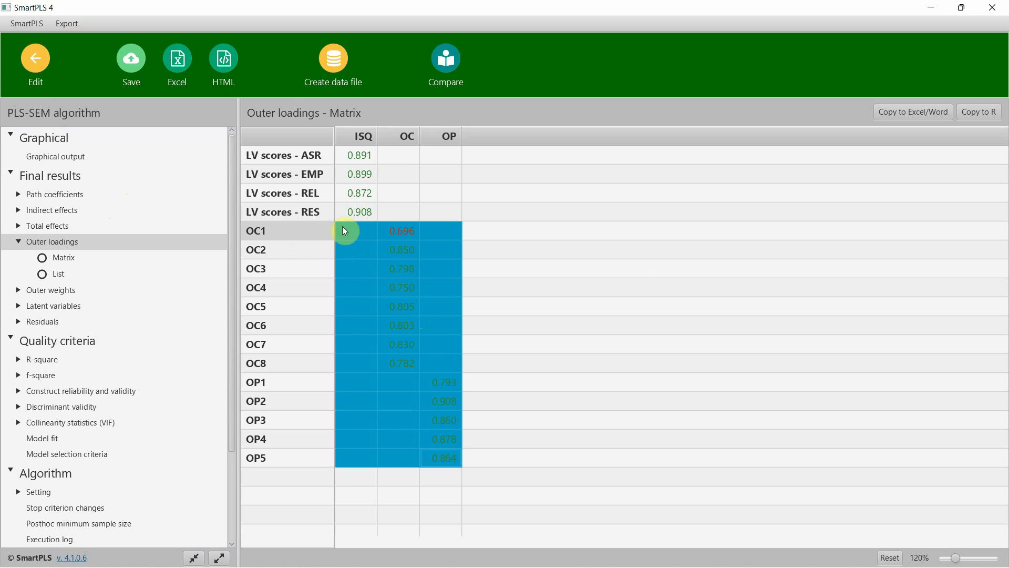
{"action": "left_click", "coordinate": [366, 159]}
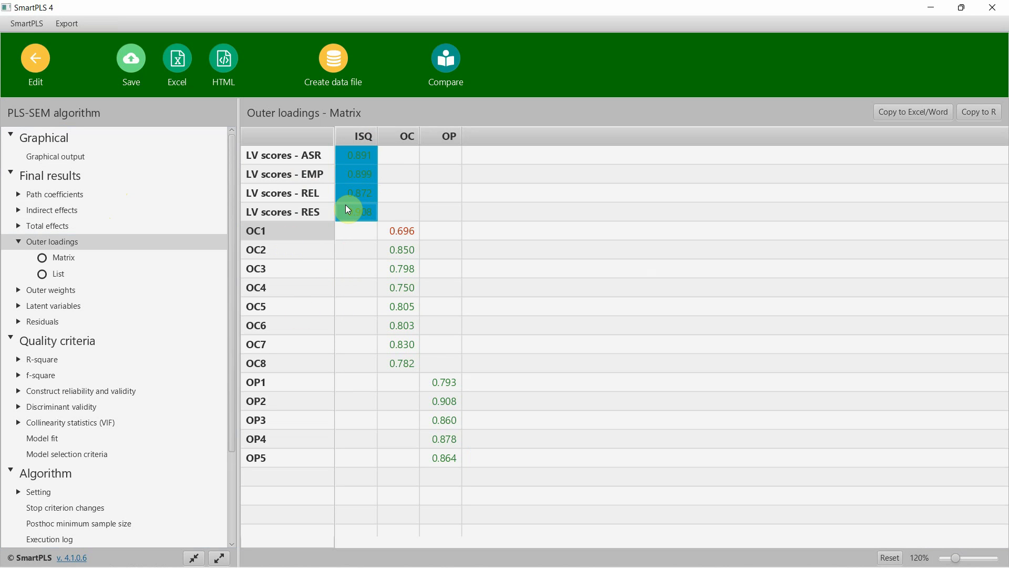
- Check ISQ's Cronbach's alpha and other reliability and validity values
{"action": "left_click", "coordinate": [83, 389]}
{"action": "left_click", "coordinate": [360, 155]}
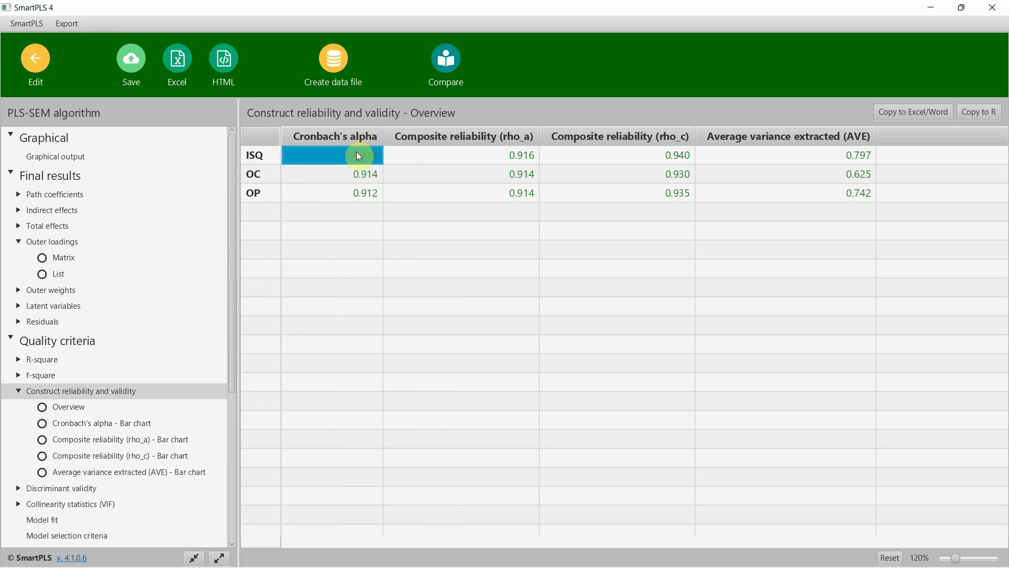
{"action": "left_click", "coordinate": [829, 155], "text": "shift"}
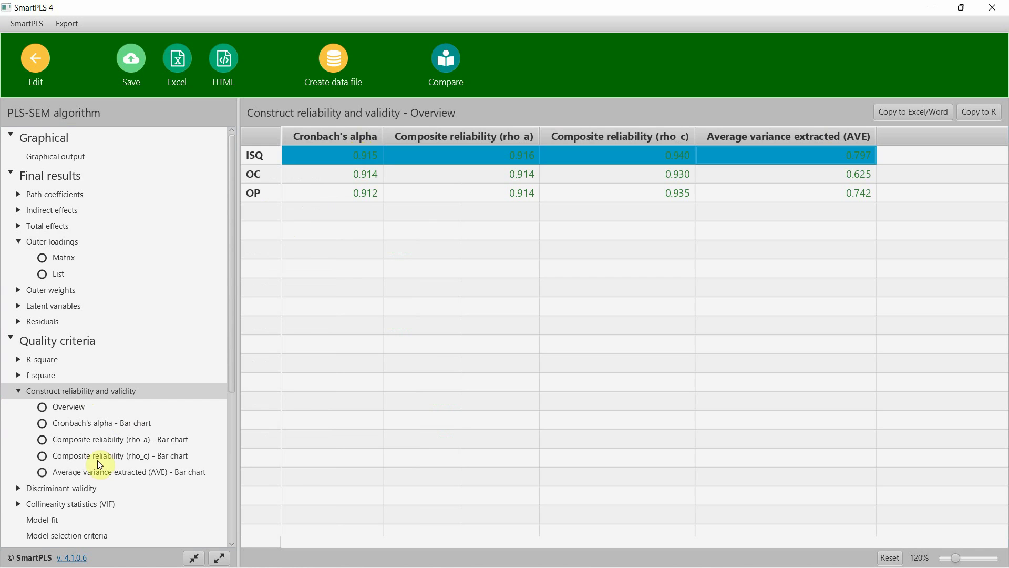
- Check the ISQ–OC HTMT value of 0.727 and return to the model editor
{"action": "left_click", "coordinate": [81, 491]}
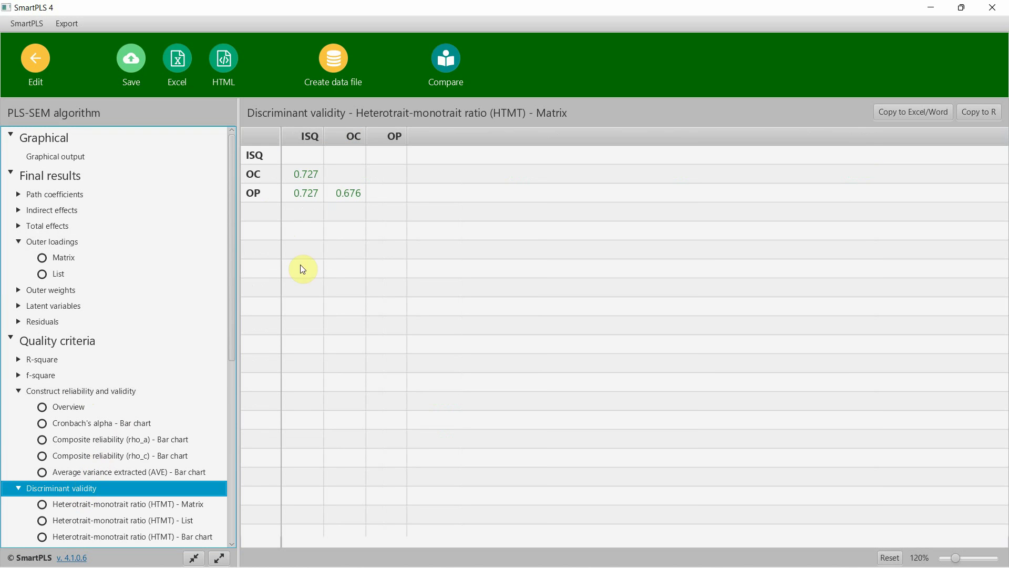
{"action": "left_click", "coordinate": [308, 178]}
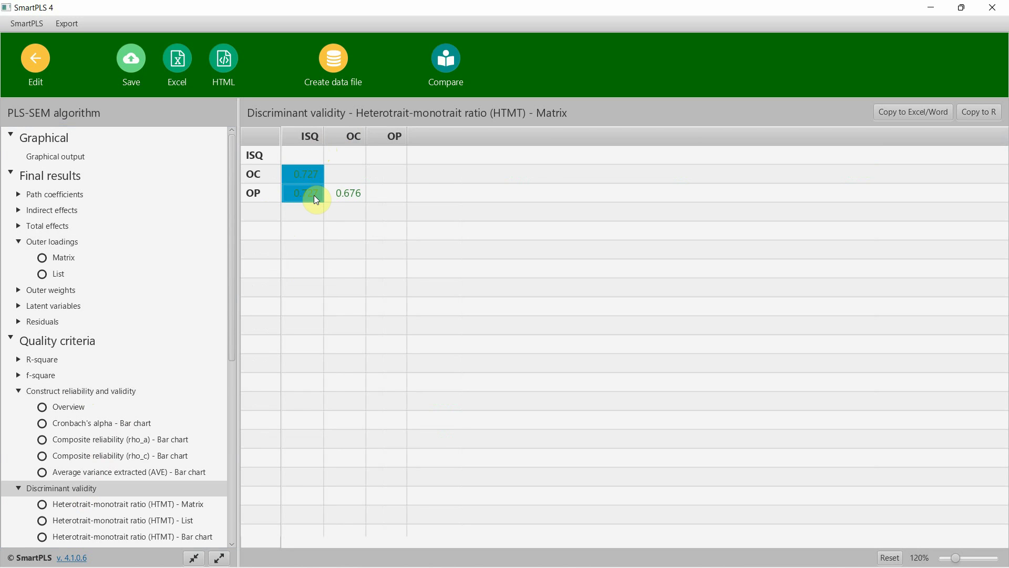
{"action": "left_click", "coordinate": [32, 62]}
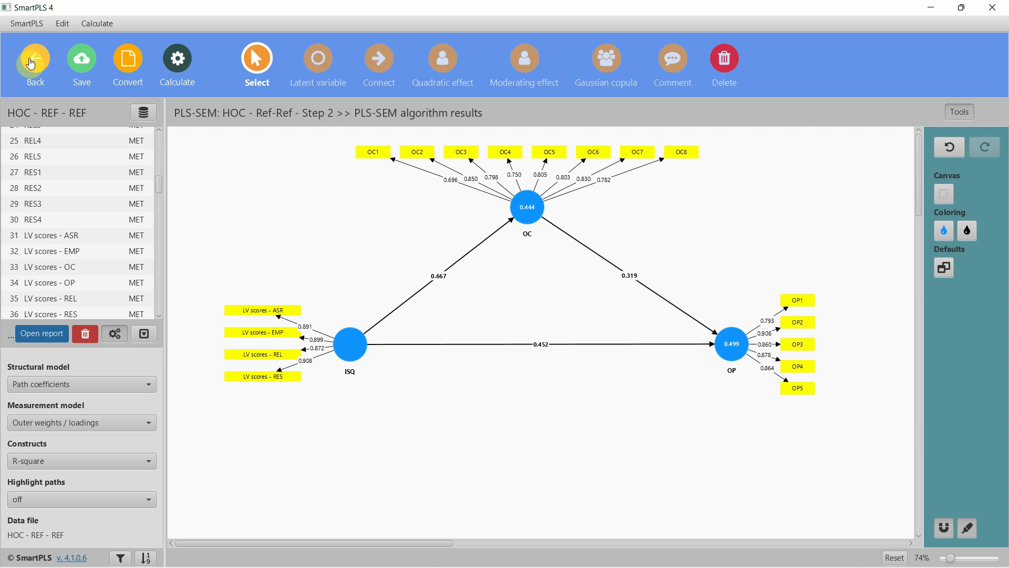
- Run 5000-subsample bootstrapping with BCa confidence intervals and a one-tailed test
{"action": "left_click", "coordinate": [178, 59]}
{"action": "left_click", "coordinate": [239, 117]}
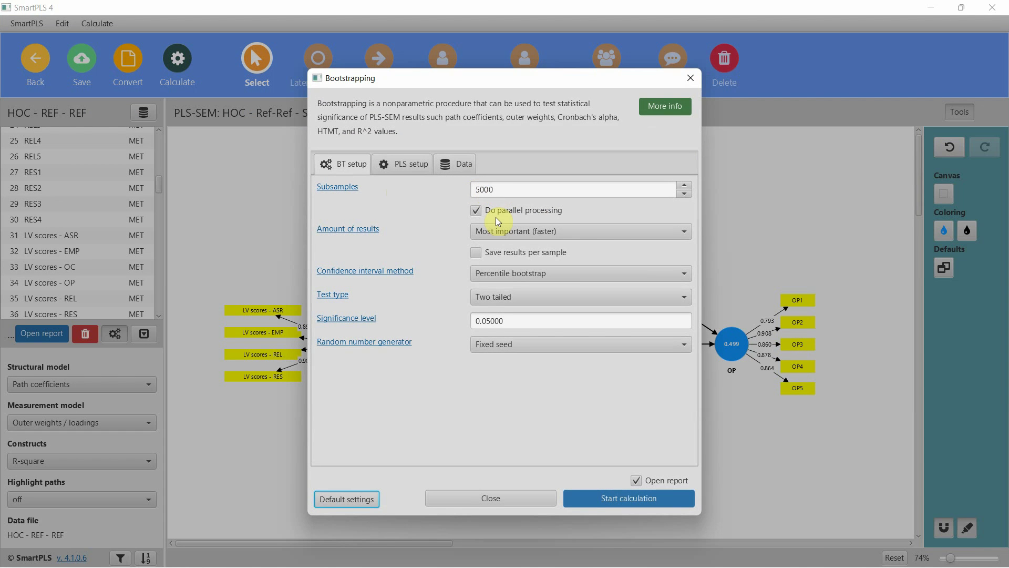
{"action": "left_click", "coordinate": [507, 273]}
{"action": "left_click", "coordinate": [516, 319]}
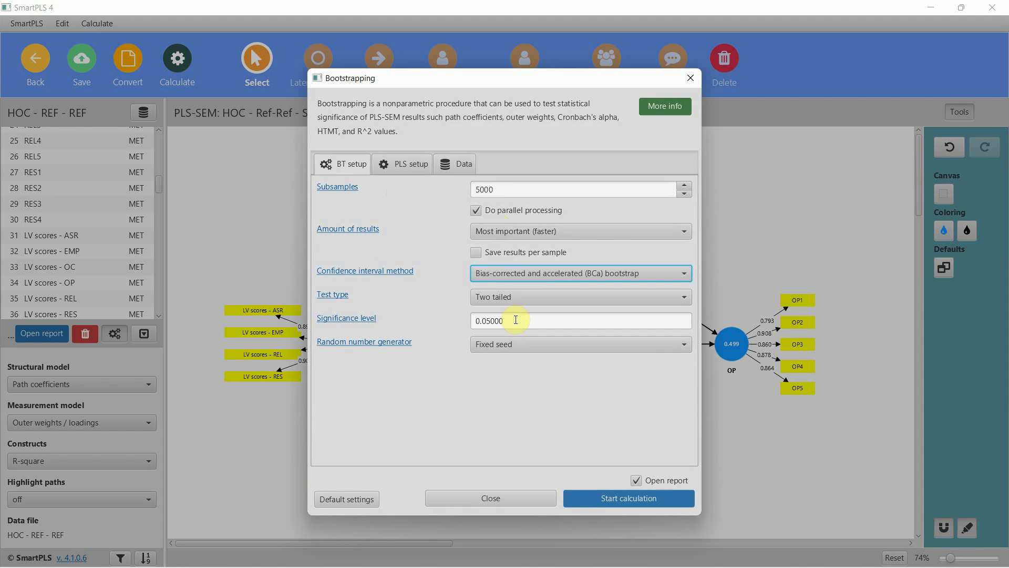
{"action": "left_click", "coordinate": [525, 298]}
{"action": "left_click", "coordinate": [503, 311]}
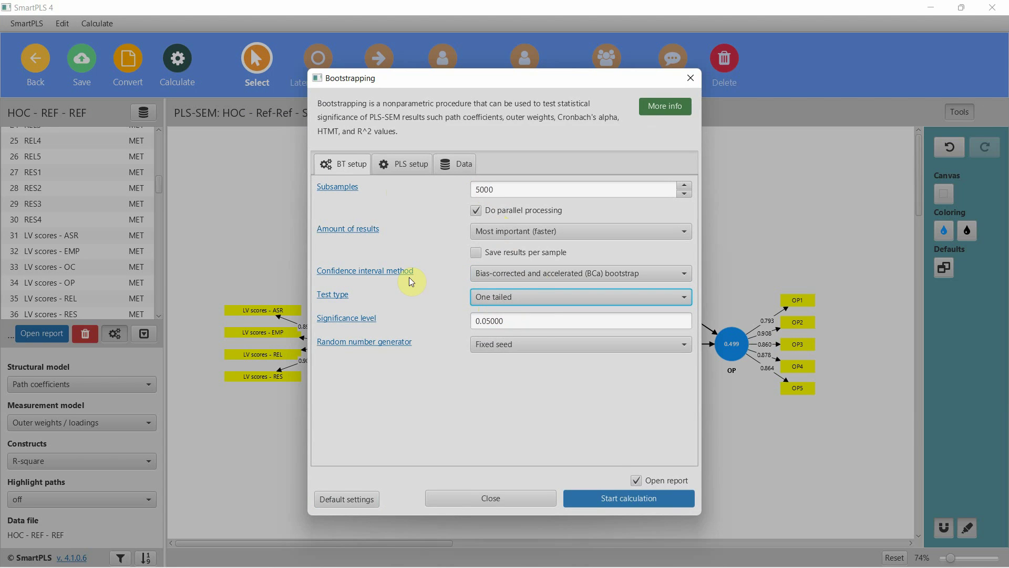
{"action": "left_click", "coordinate": [627, 503]}
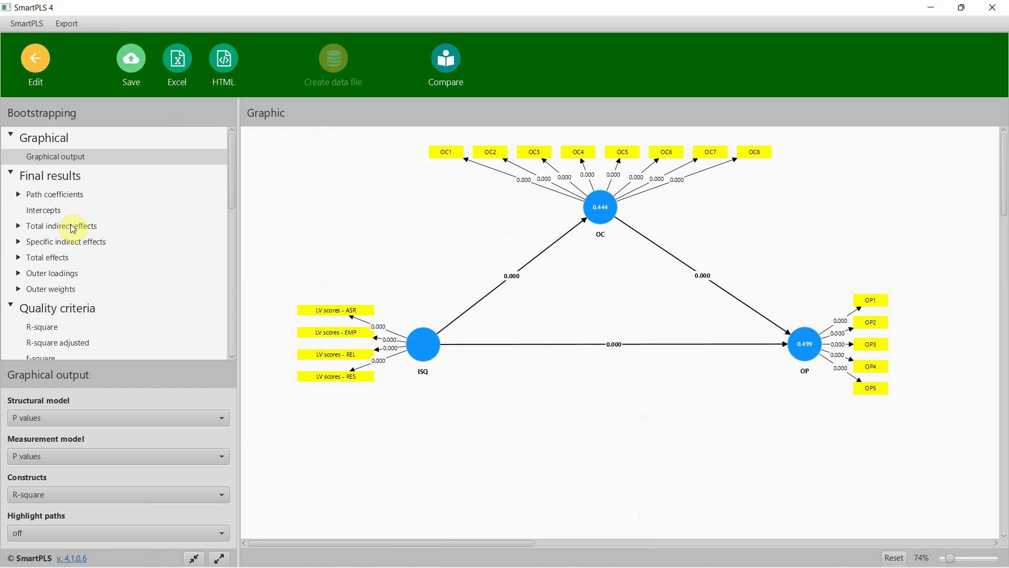
- Review bootstrapped path coefficients and the ISQ -> OC -> OP indirect effect of 0.213, then return to the editor
{"action": "left_click", "coordinate": [65, 195]}
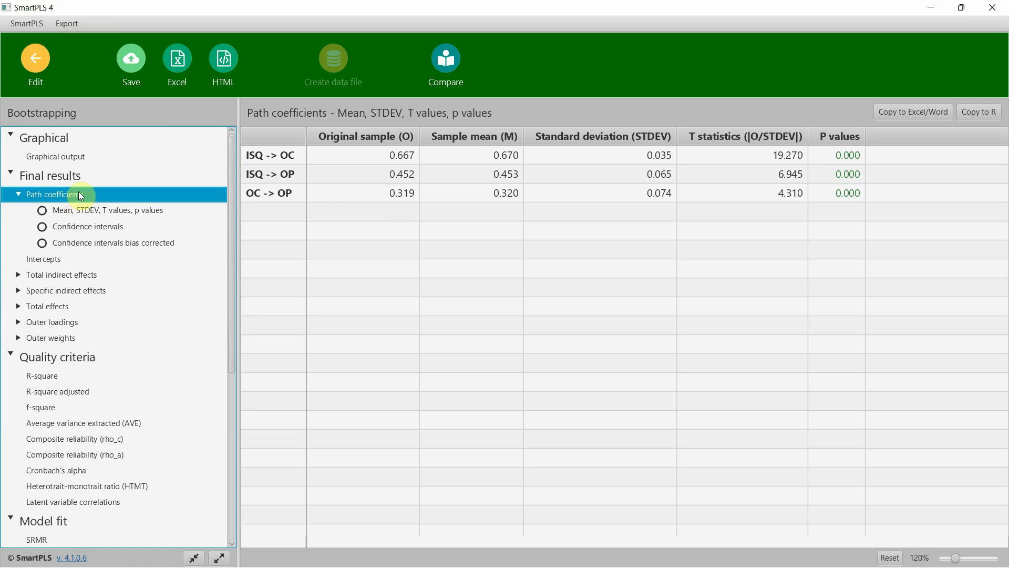
{"action": "left_click", "coordinate": [887, 161]}
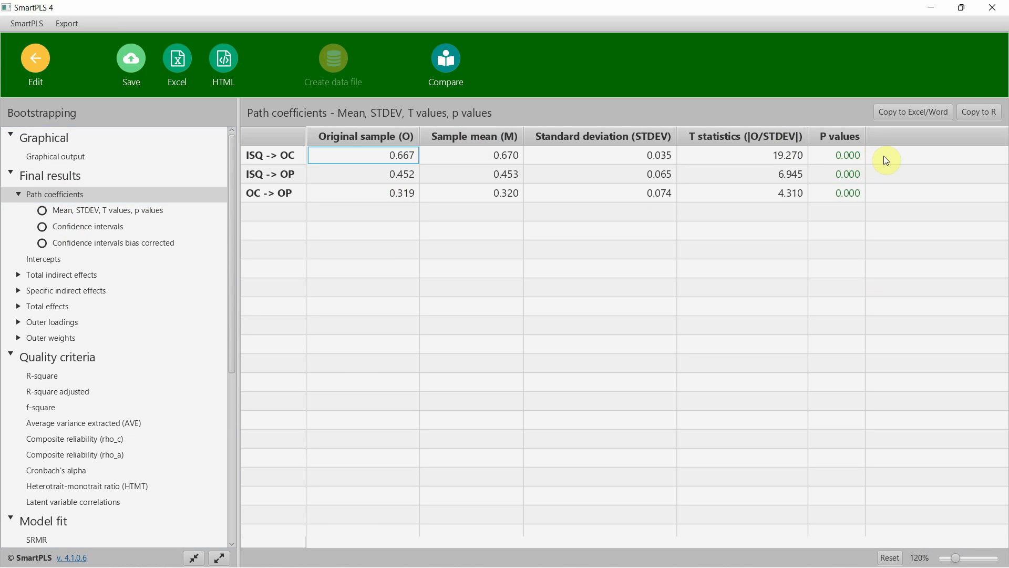
{"action": "left_click", "coordinate": [848, 199]}
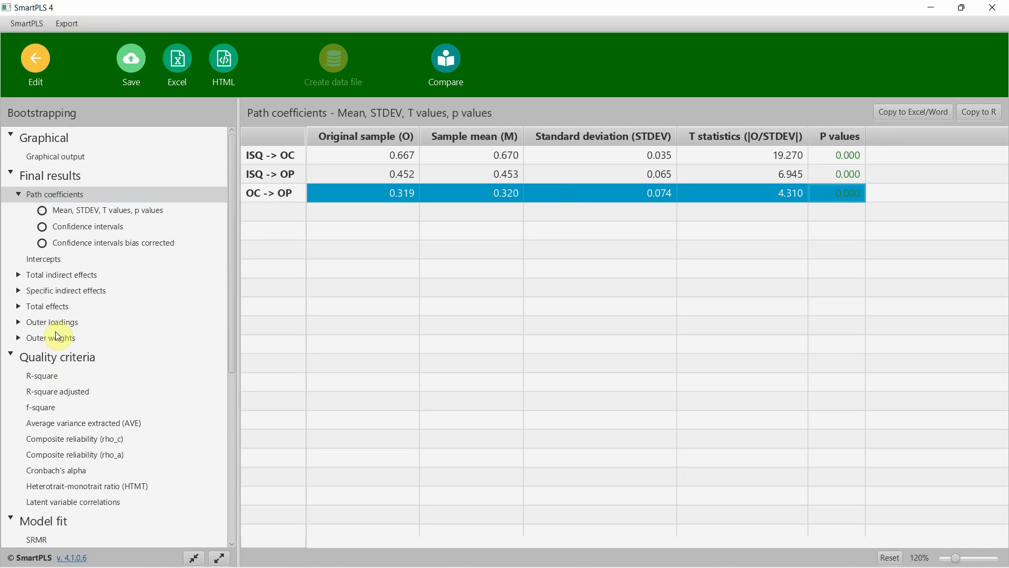
{"action": "left_click", "coordinate": [58, 291]}
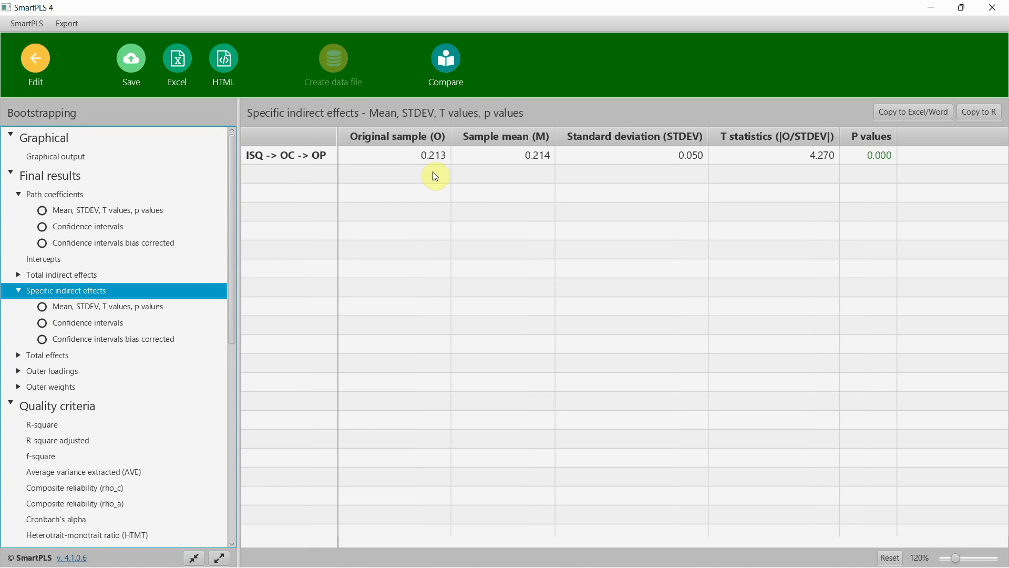
{"action": "left_click", "coordinate": [868, 157]}
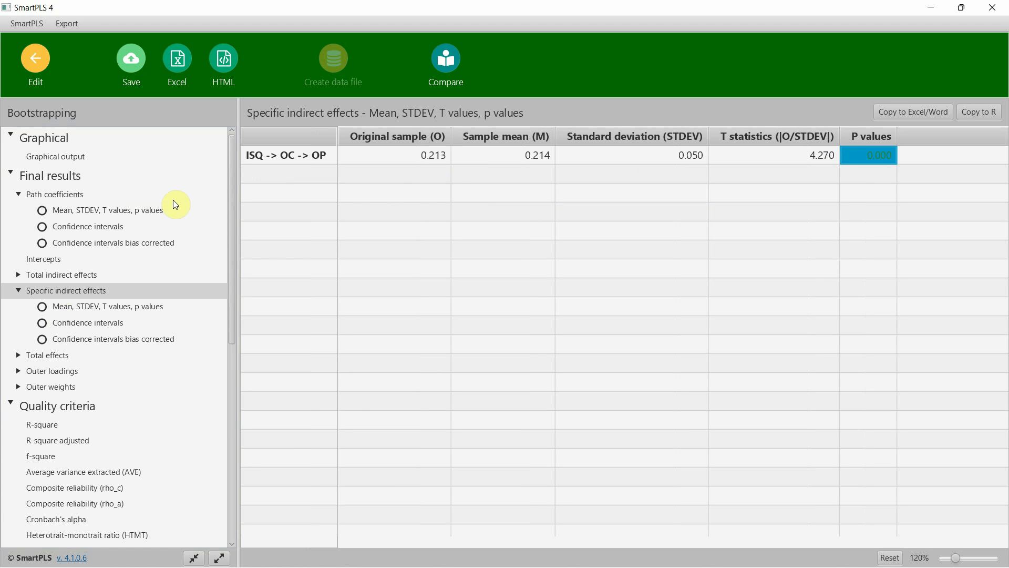
{"action": "left_click", "coordinate": [39, 83]}
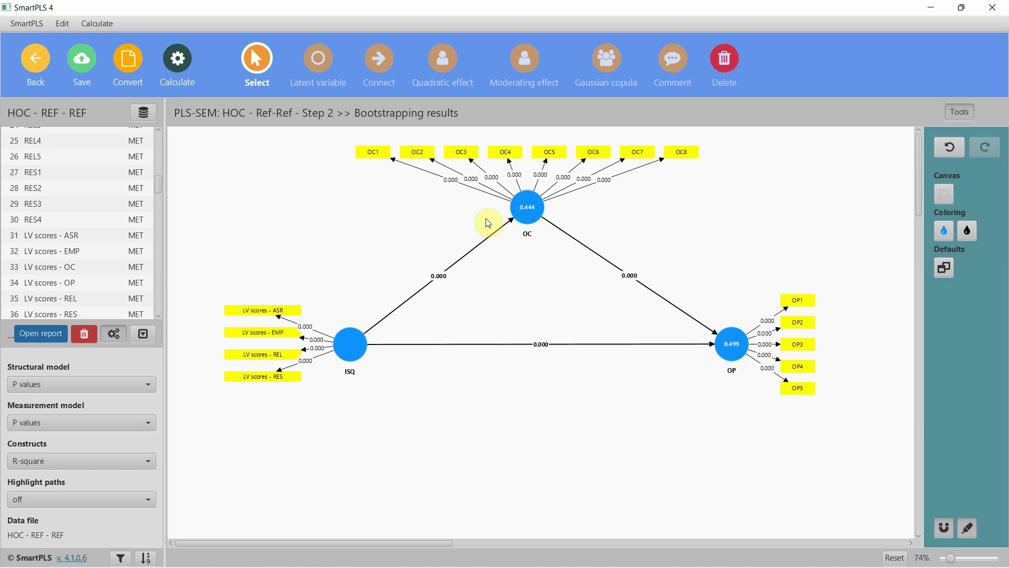